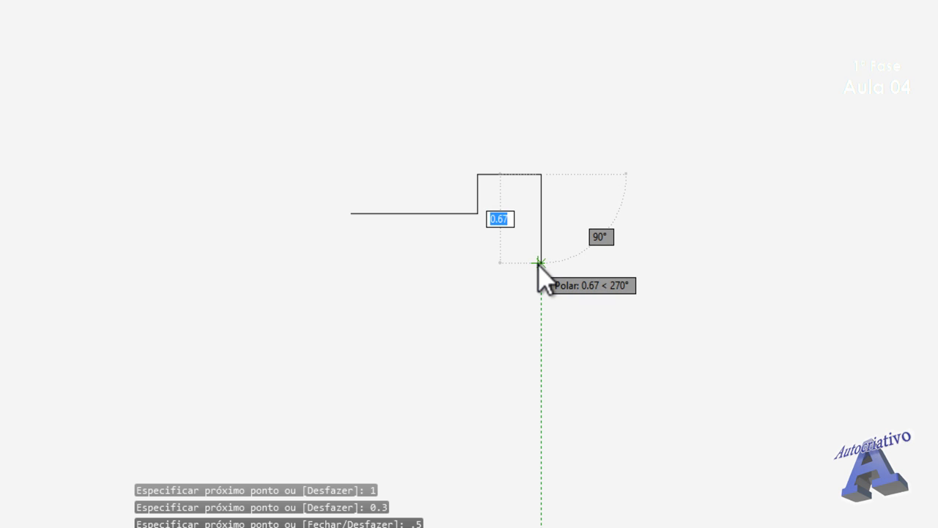
# Finish the stepped outline with a 0.65 right edge downward, a bottom edge aligned with the start point, and a closing left edge
pyautogui.write('0.65')
pyautogui.press('Return')
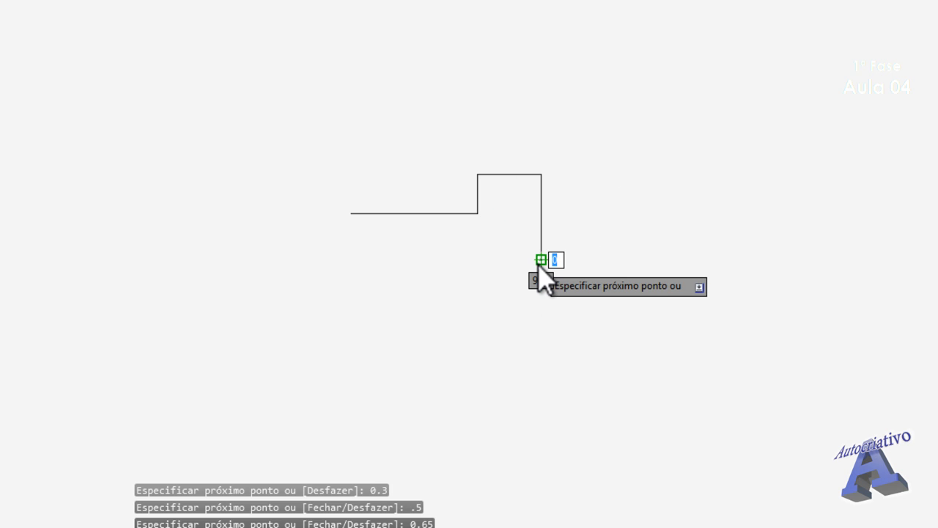
pyautogui.click(352, 259)
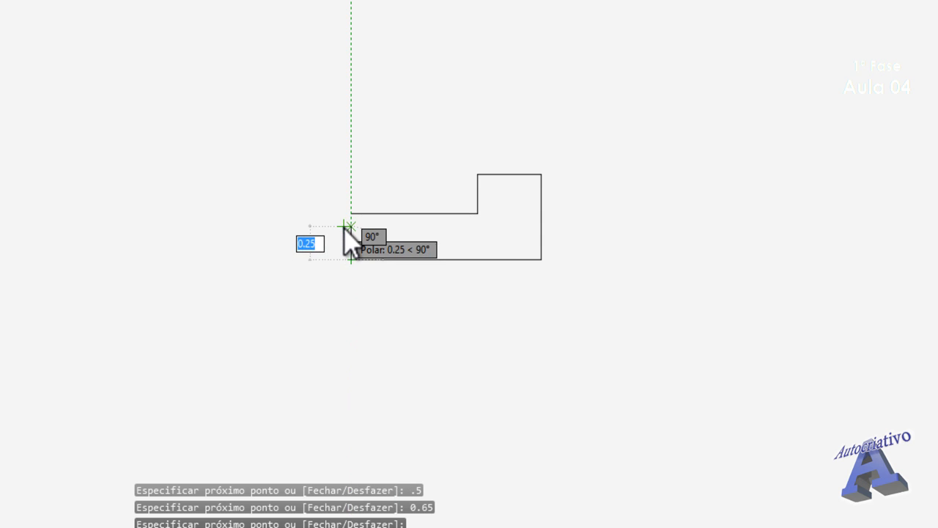
pyautogui.click(351, 213)
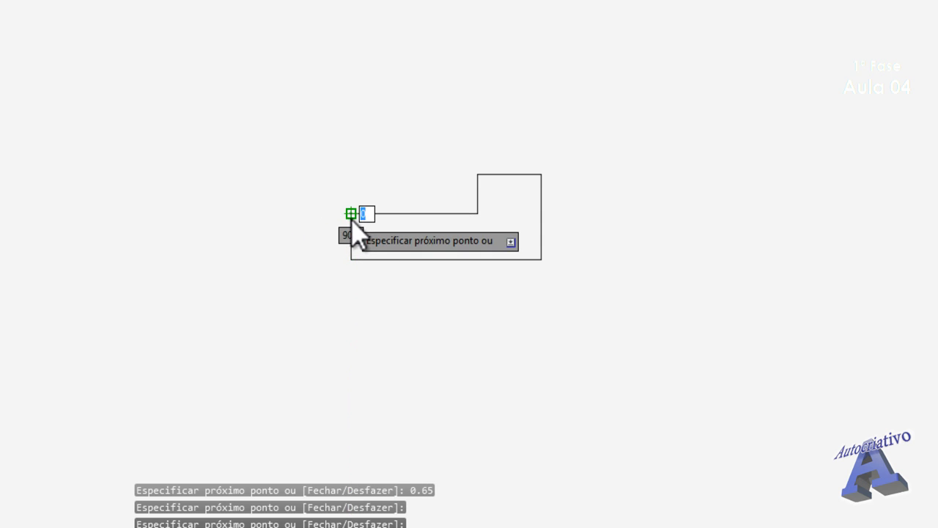
pyautogui.press('Escape')
# Place three vertical construction lines through the profile's lower-left corner, inner step corner and lower-right corner
pyautogui.moveTo(491, 253)
pyautogui.mouseDown(button='middle')
pyautogui.moveTo(545, 283)
pyautogui.moveTo(536, 266)
pyautogui.mouseUp(button='middle')
pyautogui.scroll(2, 533, 259)
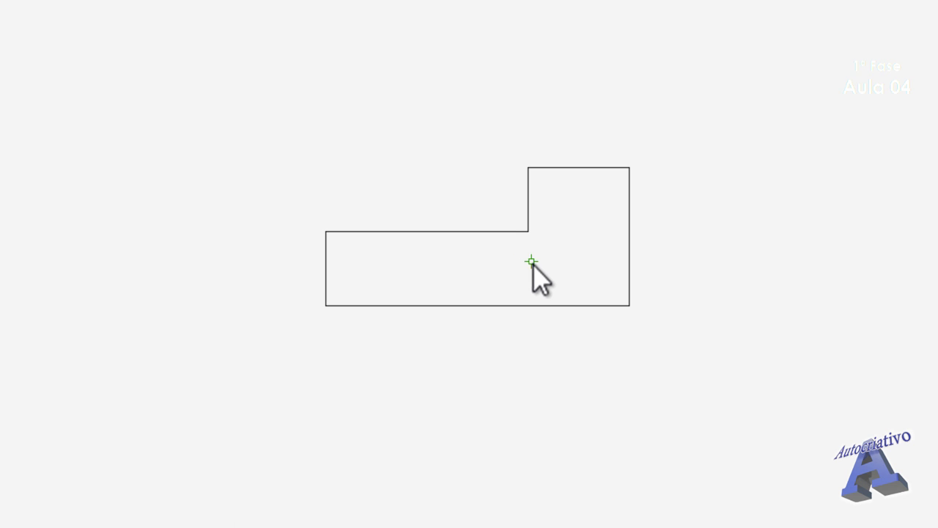
pyautogui.moveTo(532, 277); pyautogui.dragTo(538, 238, button='middle')
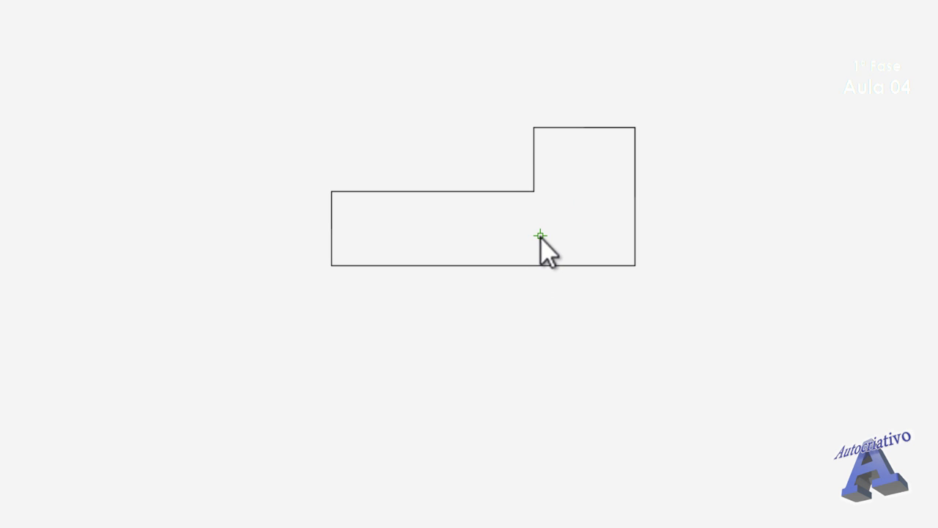
pyautogui.scroll(-2, 540, 236)
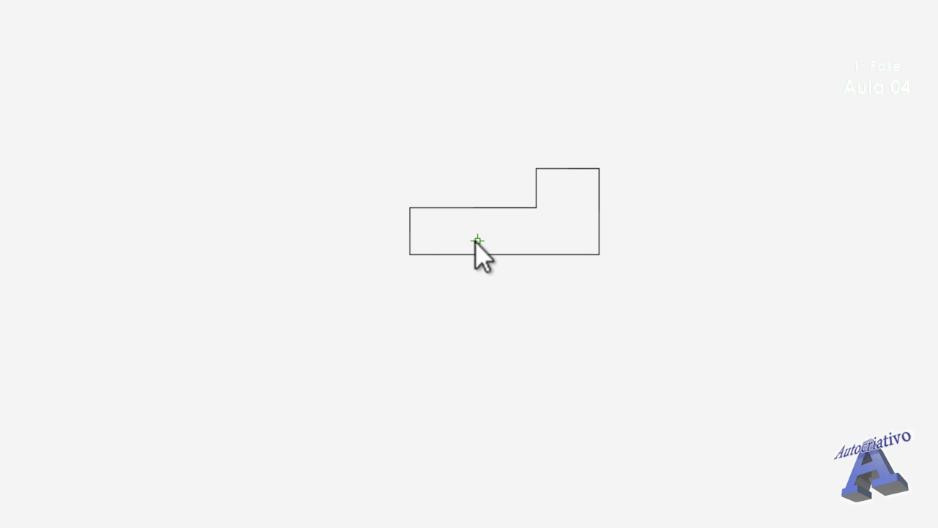
pyautogui.moveTo(497, 239)
pyautogui.mouseDown(button='middle')
pyautogui.moveTo(484, 222)
pyautogui.moveTo(492, 212)
pyautogui.mouseUp(button='middle')
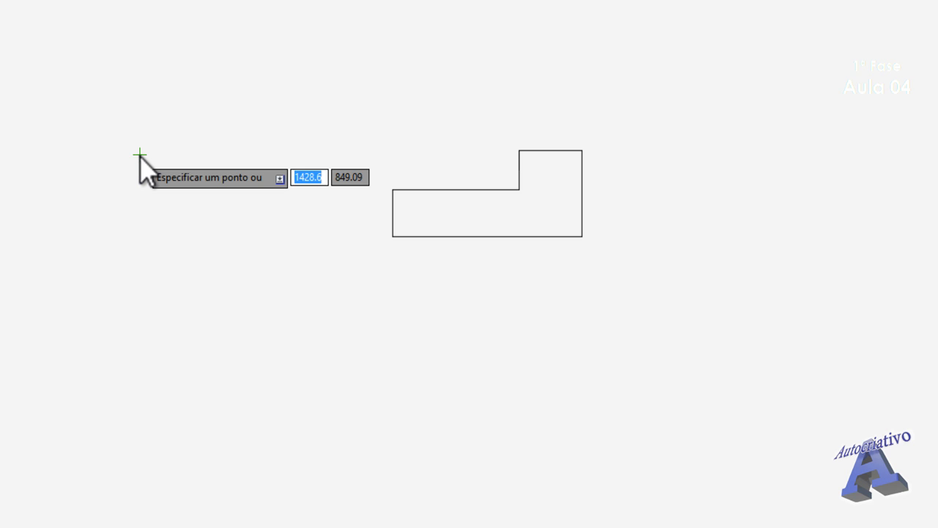
pyautogui.write('v')
pyautogui.press('Return')
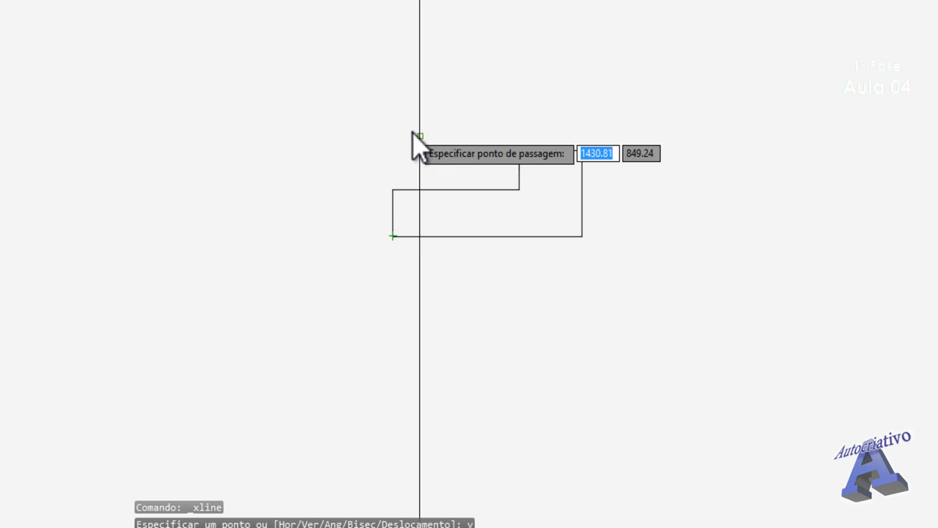
pyautogui.click(393, 237)
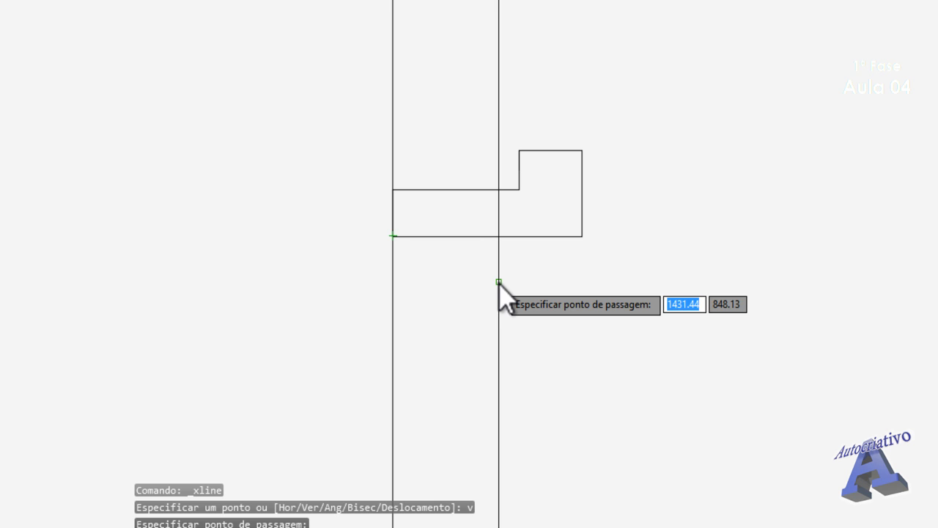
pyautogui.click(519, 189)
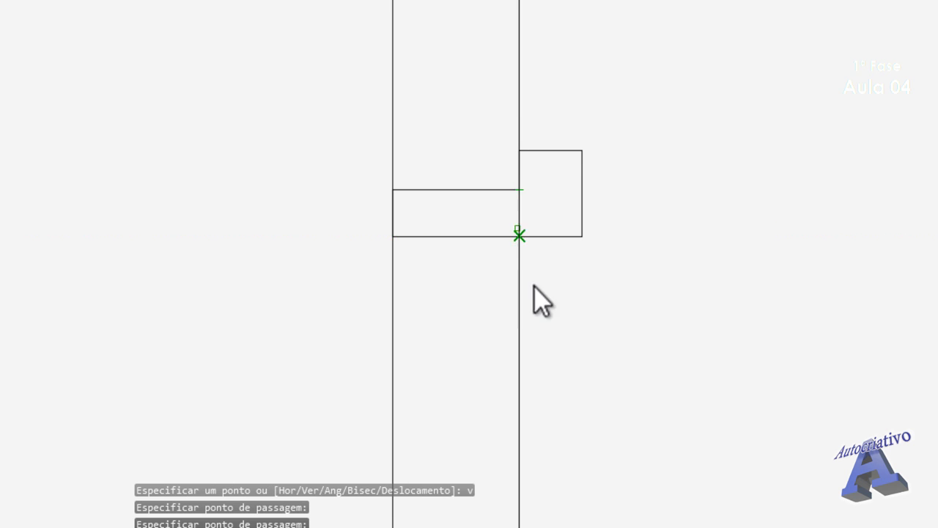
pyautogui.click(582, 237)
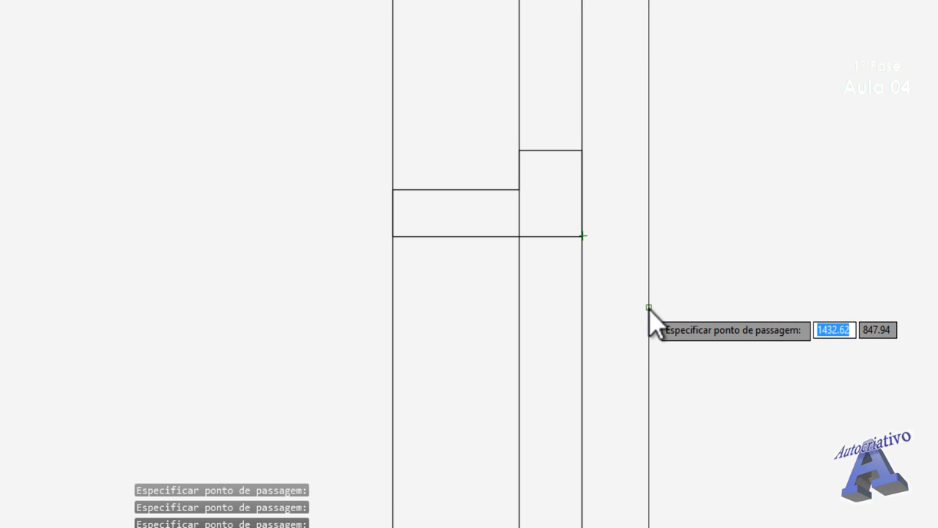
pyautogui.press('Escape')
# Change the color of all edges of the stepped profile to red, leaving the construction lines unselected
pyautogui.moveTo(637, 358); pyautogui.dragTo(632, 245, button='middle')
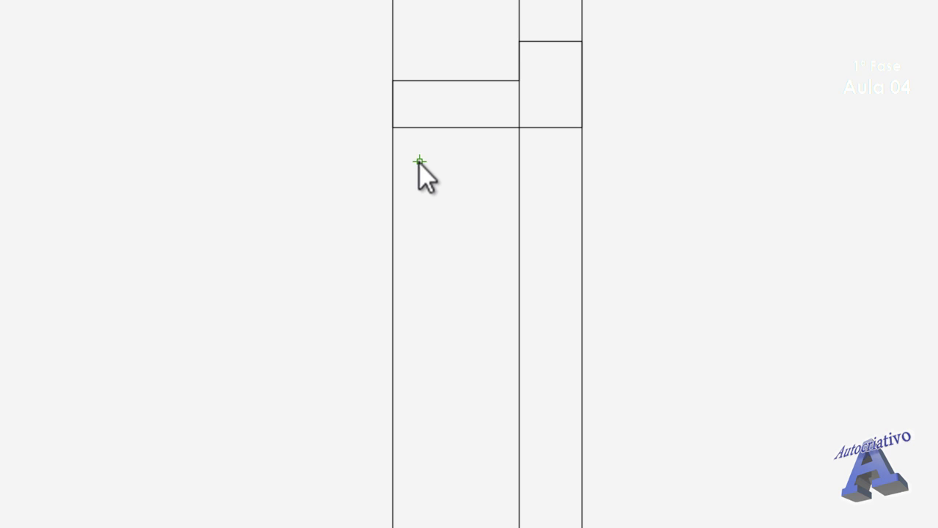
pyautogui.moveTo(381, 85); pyautogui.dragTo(385, 121, button='middle')
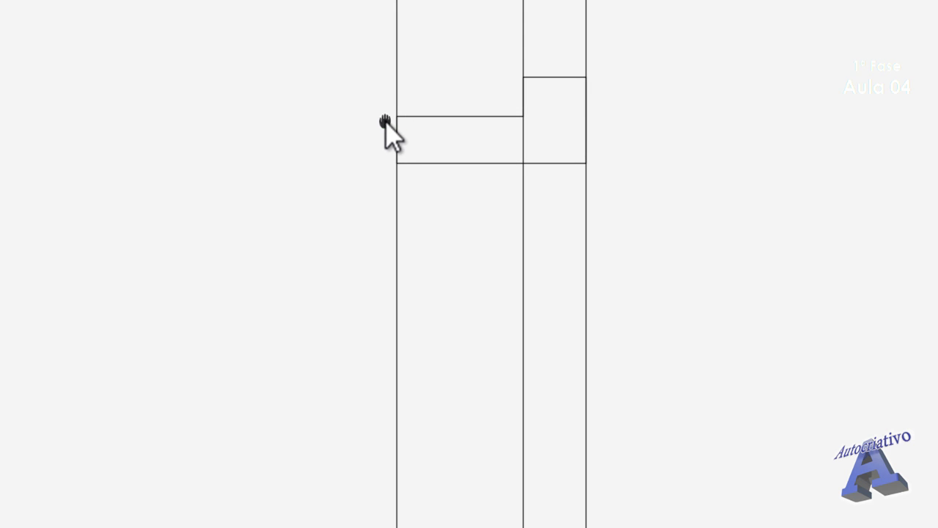
pyautogui.click(345, 28)
pyautogui.click(629, 207)
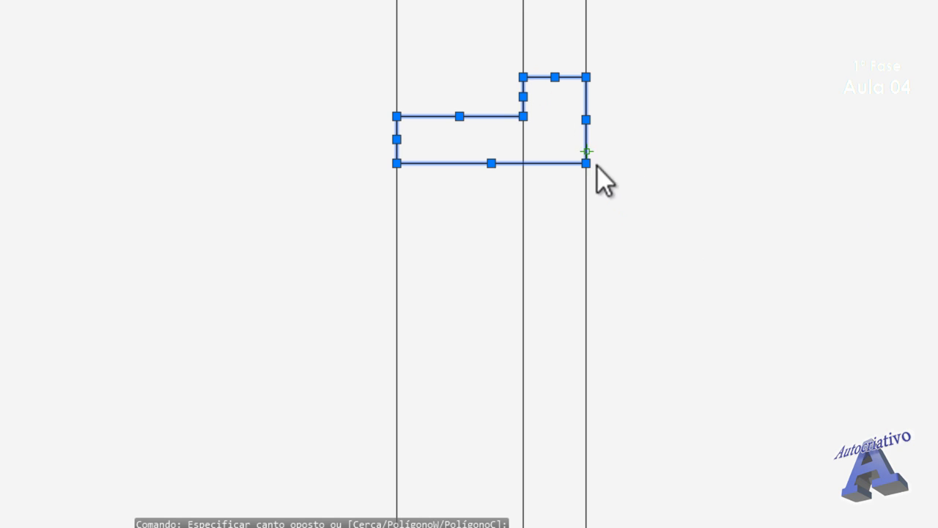
pyautogui.click(843, 0)
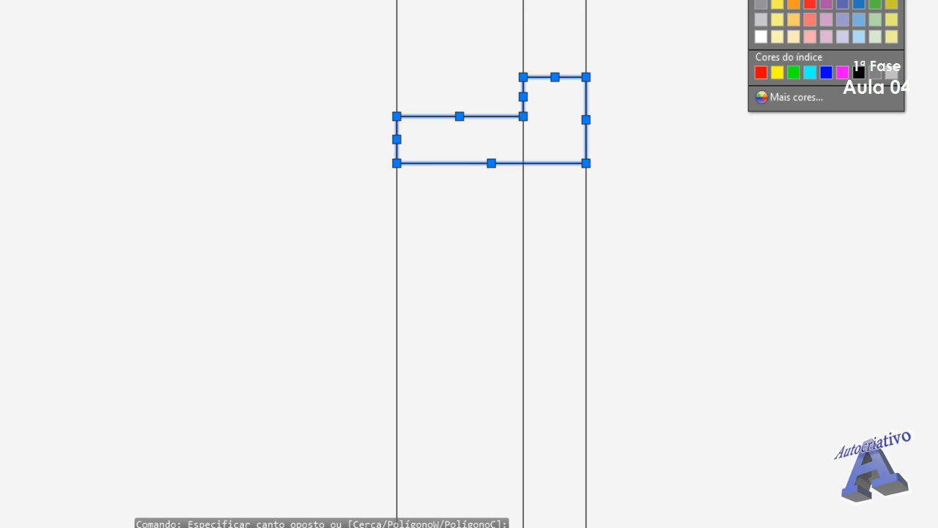
pyautogui.click(761, 73)
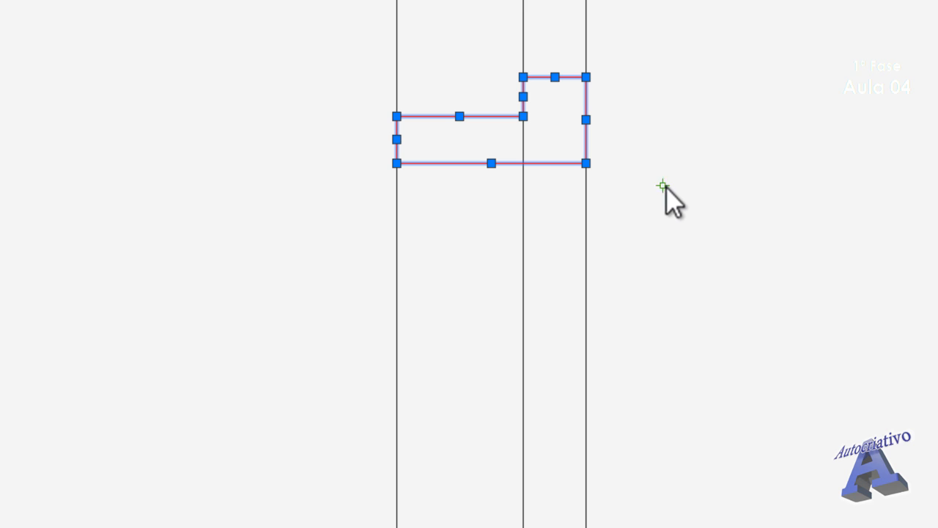
# Bring the selected red profile edges to the front of the construction lines in the draw order
pyautogui.click(133, 1)
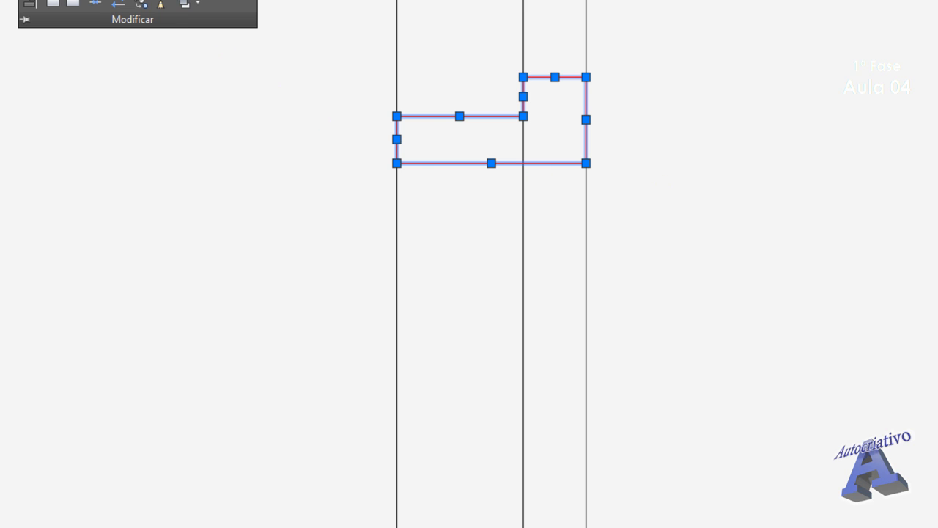
pyautogui.click(199, 4)
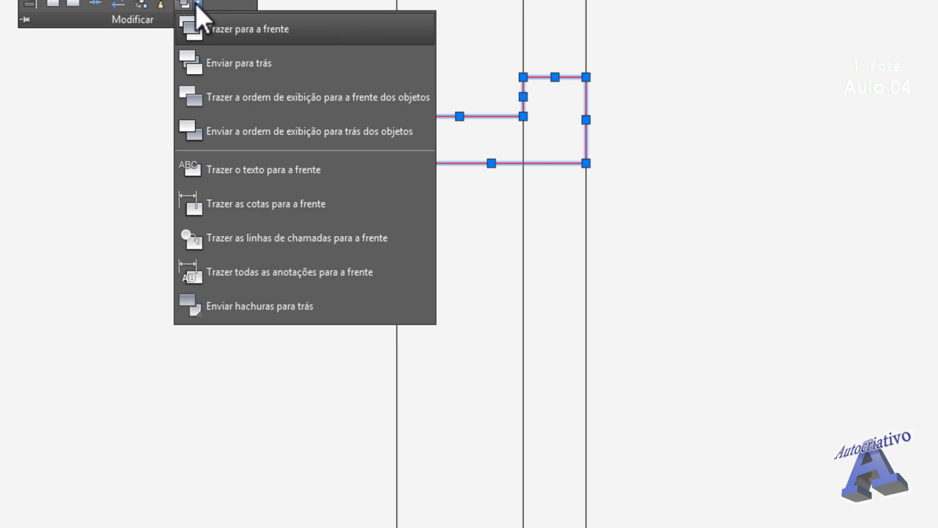
pyautogui.click(246, 31)
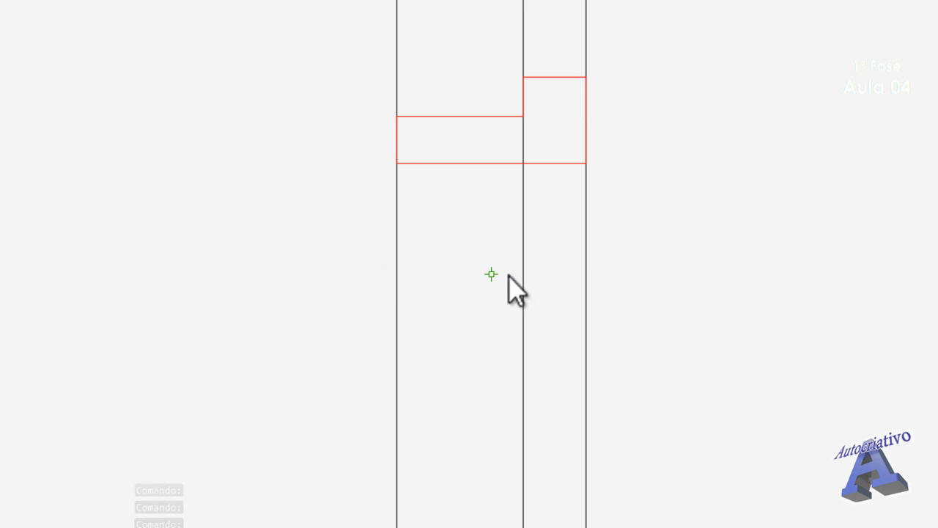
# Draw two horizontal lines, one above the other, crossing all three vertical construction lines below the red profile
pyautogui.write('l')
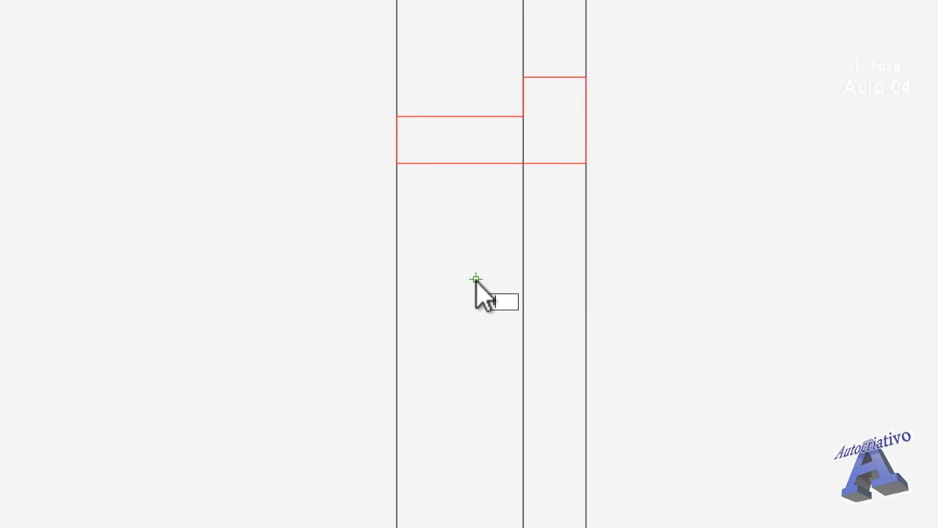
pyautogui.press('Return')
pyautogui.click(349, 405)
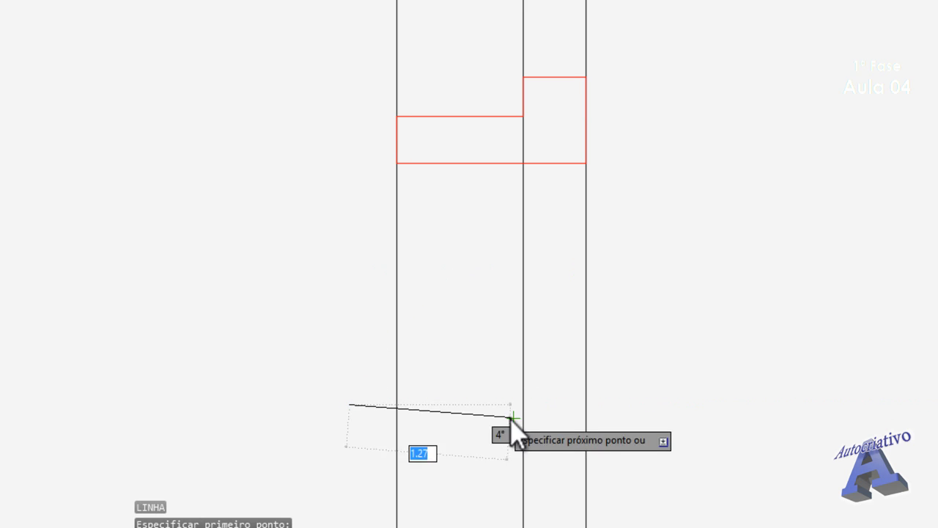
pyautogui.click(632, 405)
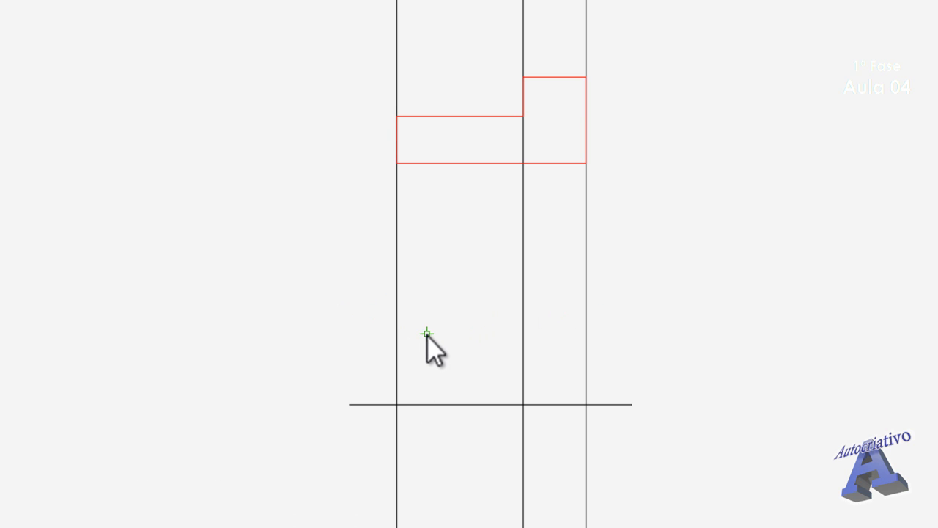
pyautogui.write('l')
pyautogui.press('Return')
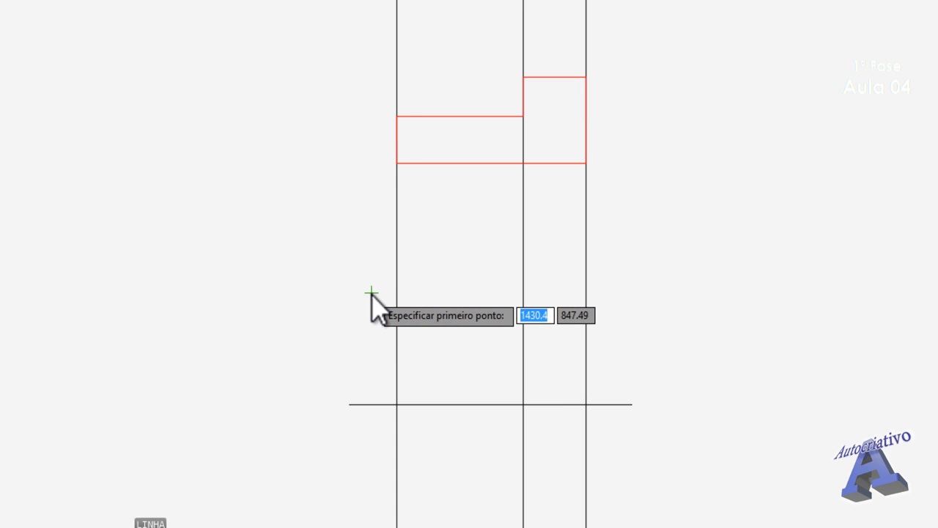
pyautogui.click(365, 290)
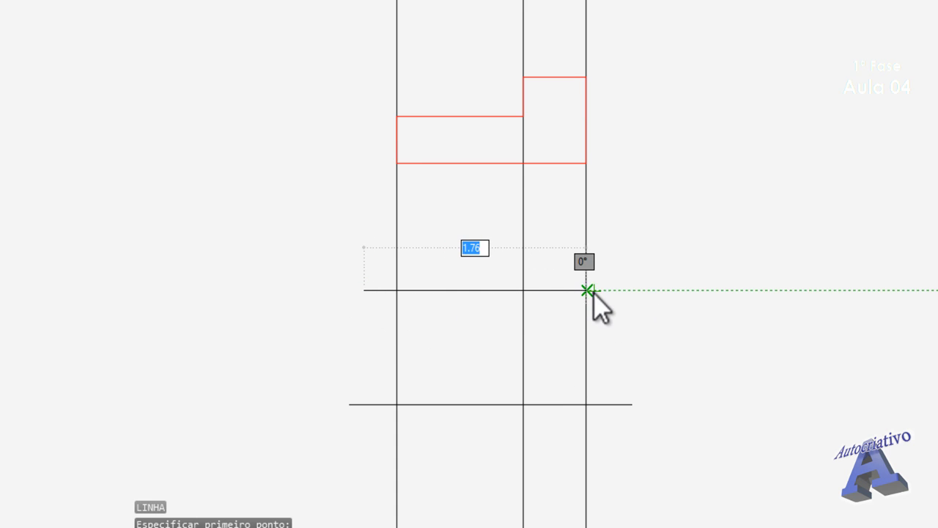
pyautogui.click(614, 290)
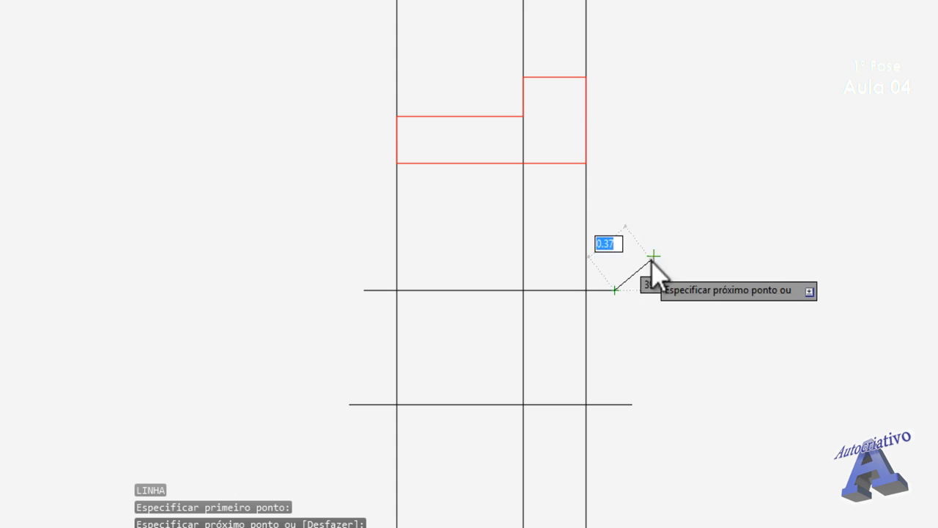
pyautogui.press('Return')
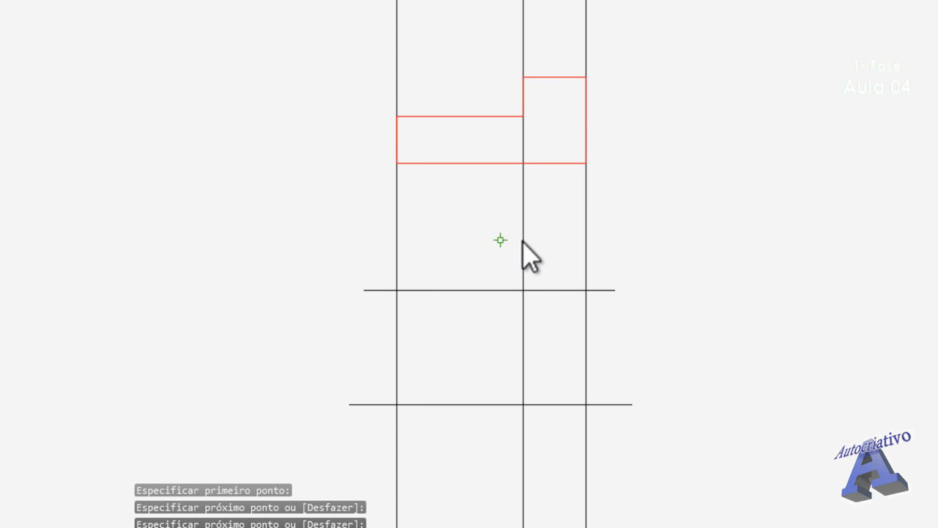
# Trim (APARAR) the three vertical construction lines between the red profile and the upper horizontal line, using all objects as cutting edges
pyautogui.write('AP')
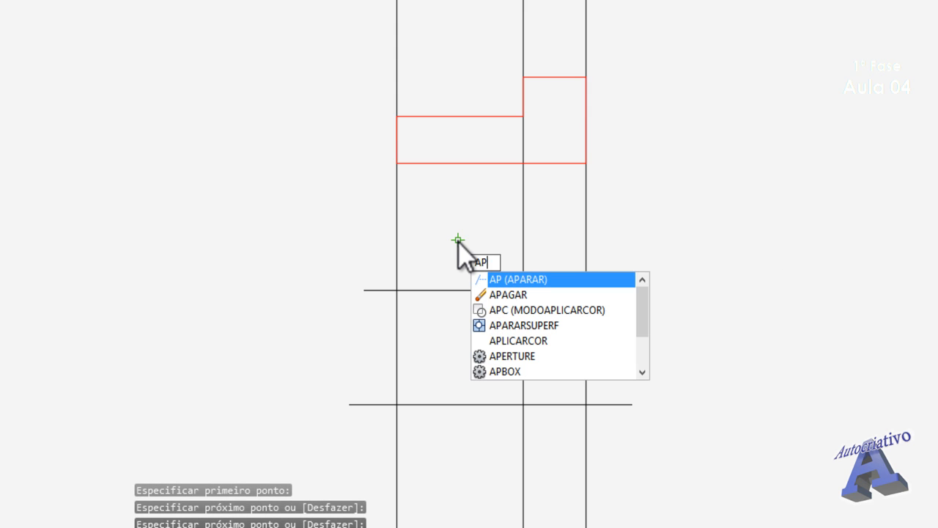
pyautogui.write('A')
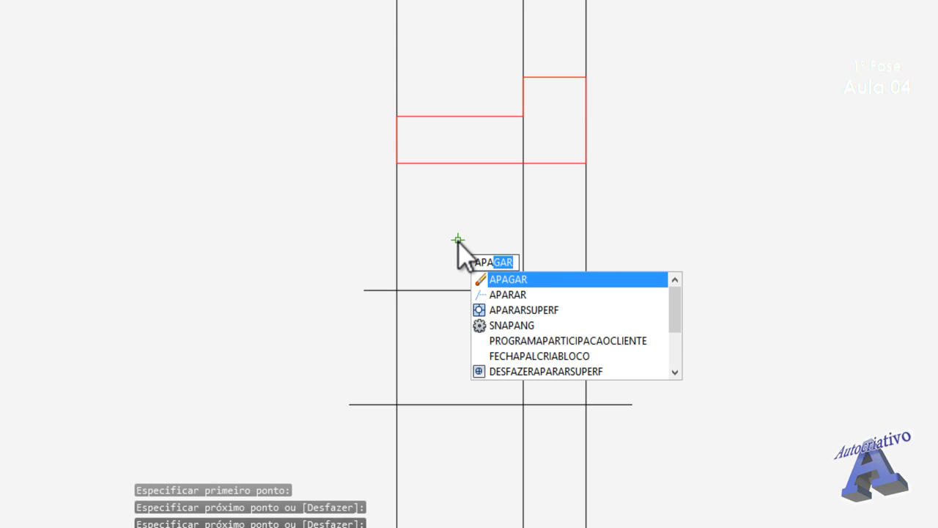
pyautogui.write('R')
pyautogui.press('Return')
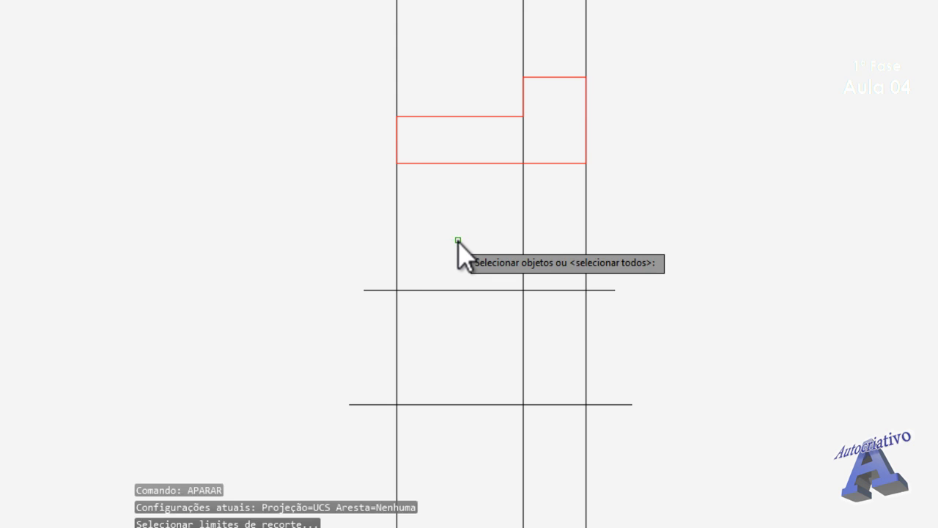
pyautogui.press('Return')
pyautogui.click(639, 249)
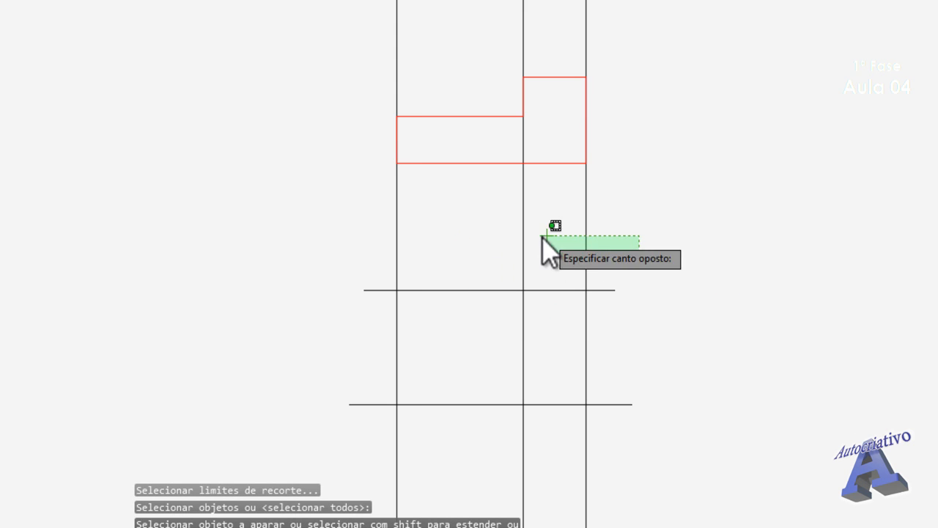
pyautogui.click(379, 209)
# Trim the horizontal lines' overhanging ends and the vertical lines below the lower horizontal line, leaving a divided rectangle
pyautogui.click(647, 427)
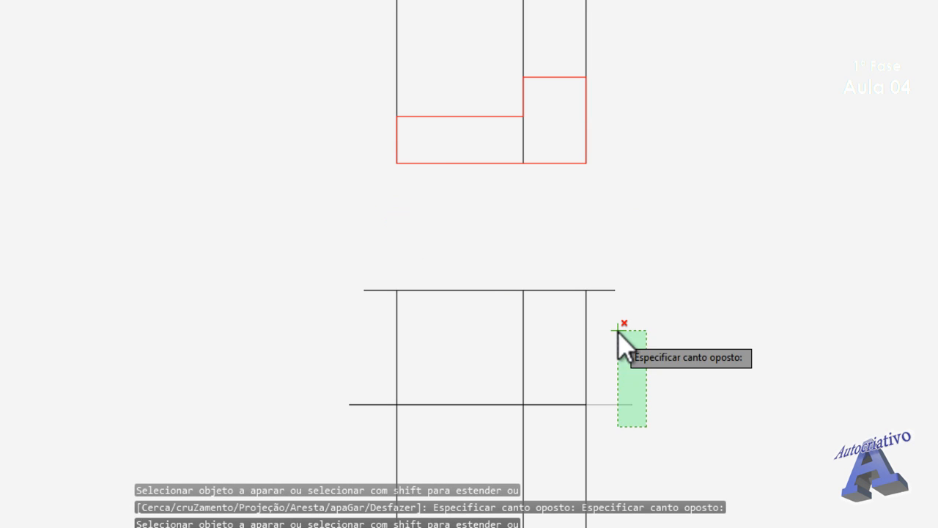
pyautogui.click(618, 261)
pyautogui.click(633, 463)
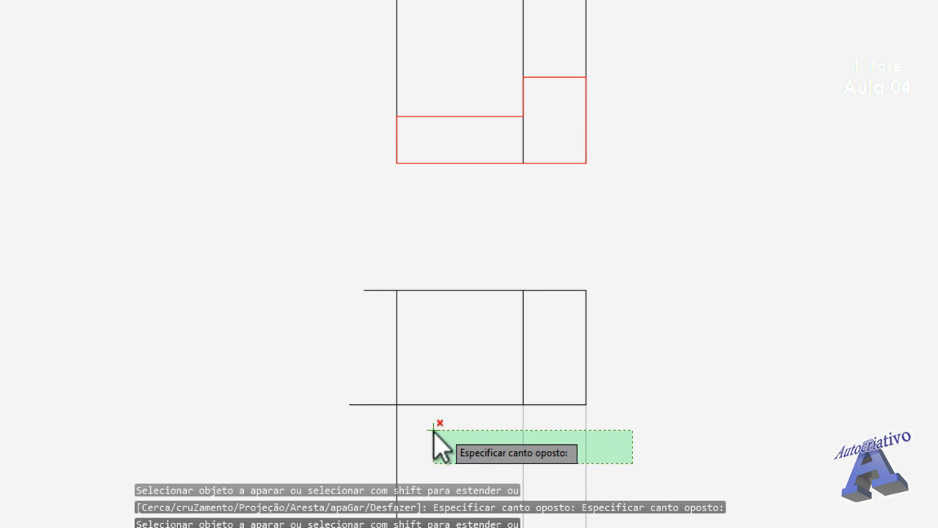
pyautogui.click(364, 432)
pyautogui.click(375, 424)
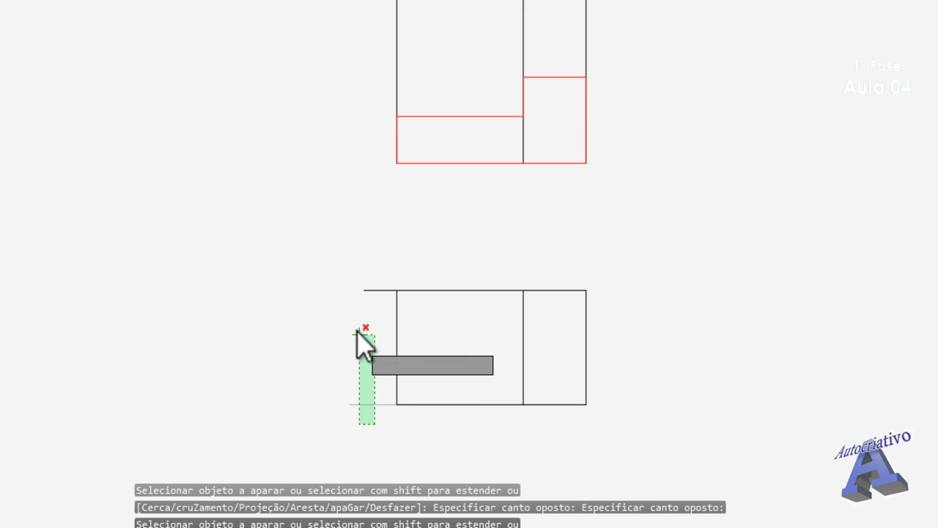
pyautogui.click(355, 272)
pyautogui.press('Escape')
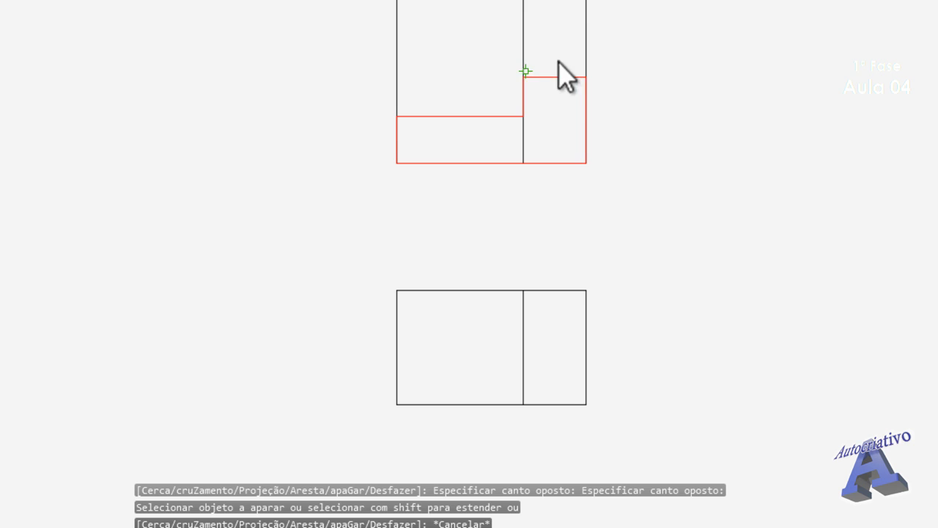
# Delete the three remaining vertical construction lines around and above the red profile
pyautogui.click(618, 31)
pyautogui.click(364, 16)
pyautogui.press('Delete')
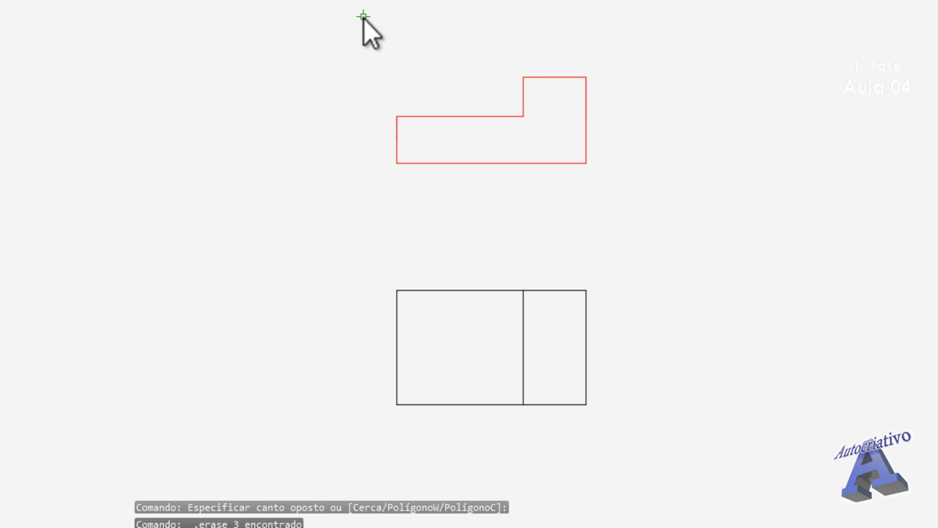
# Move the divided rectangle about 0.39 straight up, closer to the red profile, keeping the two views vertically aligned
pyautogui.moveTo(510, 269)
pyautogui.mouseDown(button='middle')
pyautogui.moveTo(536, 278)
pyautogui.moveTo(535, 270)
pyautogui.mouseUp(button='middle')
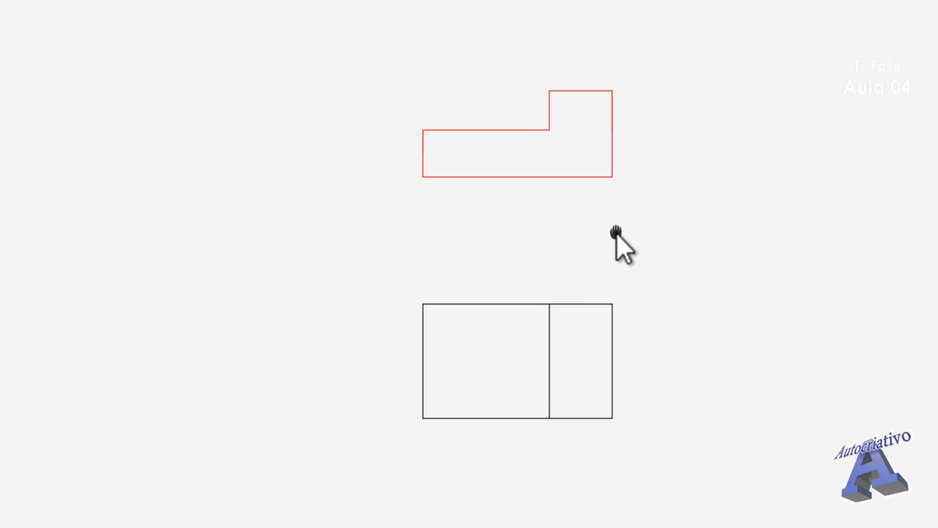
pyautogui.moveTo(616, 236)
pyautogui.mouseDown(button='middle')
pyautogui.moveTo(464, 237)
pyautogui.moveTo(492, 236)
pyautogui.mouseUp(button='middle')
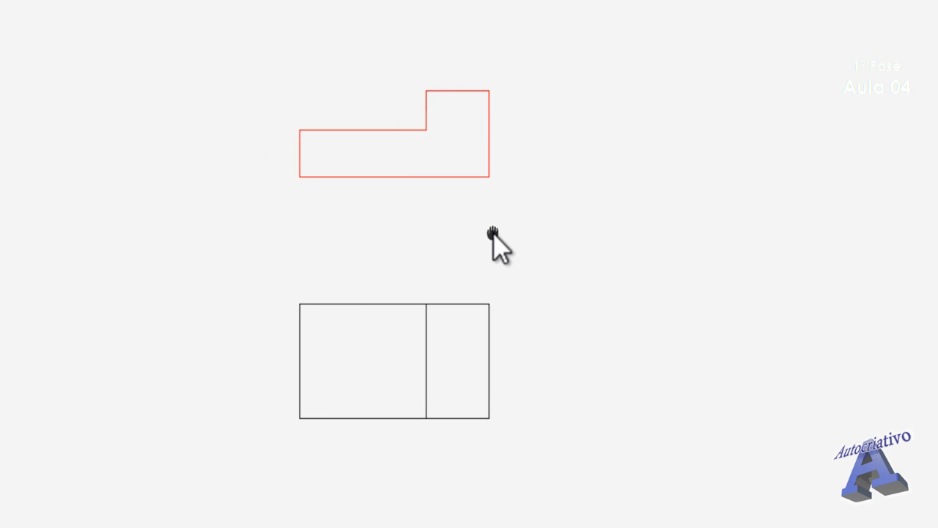
pyautogui.click(283, 265)
pyautogui.click(522, 440)
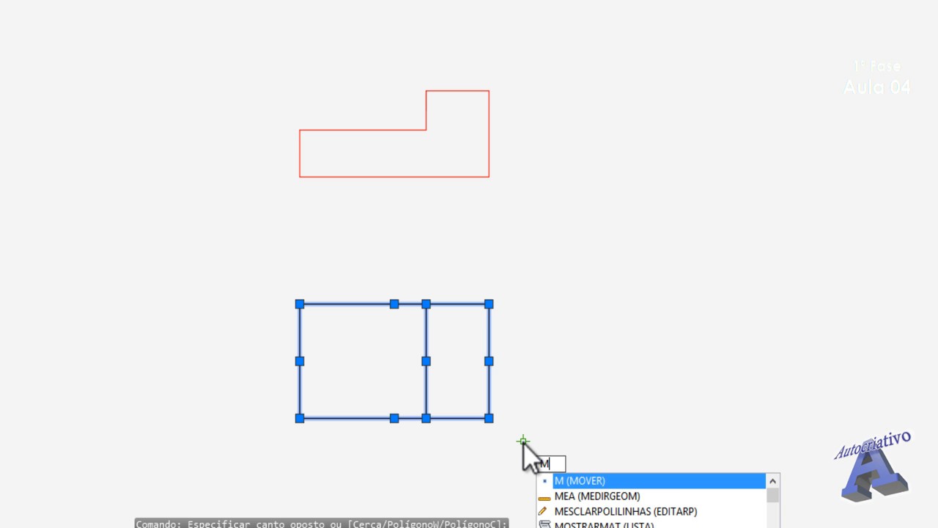
pyautogui.press('Return')
pyautogui.click(489, 304)
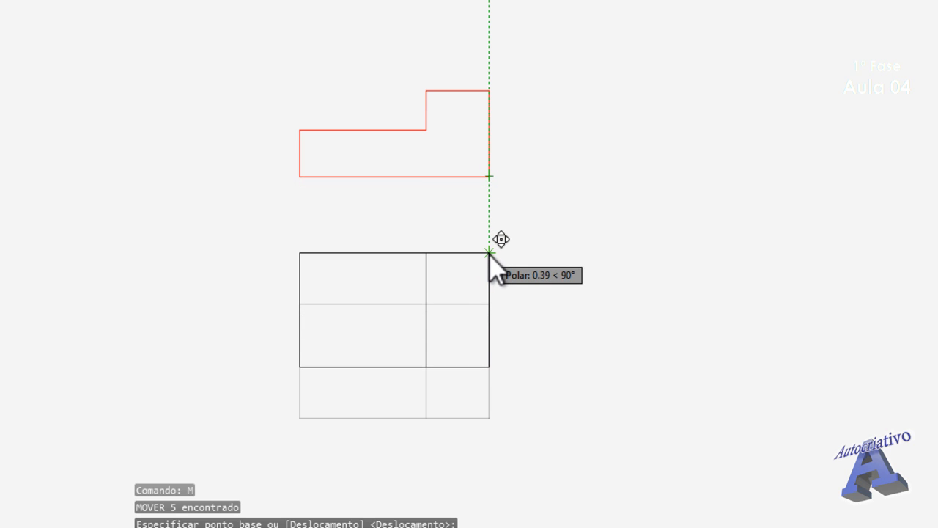
pyautogui.click(490, 252)
# Draw a circle centred on the red profile's lower-right corner, with its radius reaching the rectangle's upper-right corner
pyautogui.moveTo(513, 250); pyautogui.dragTo(552, 275, button='middle')
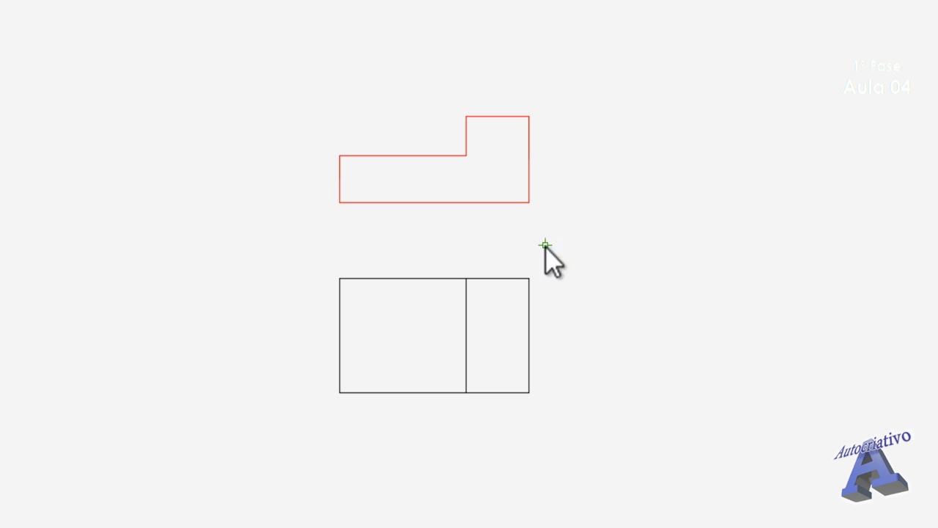
pyautogui.write('C')
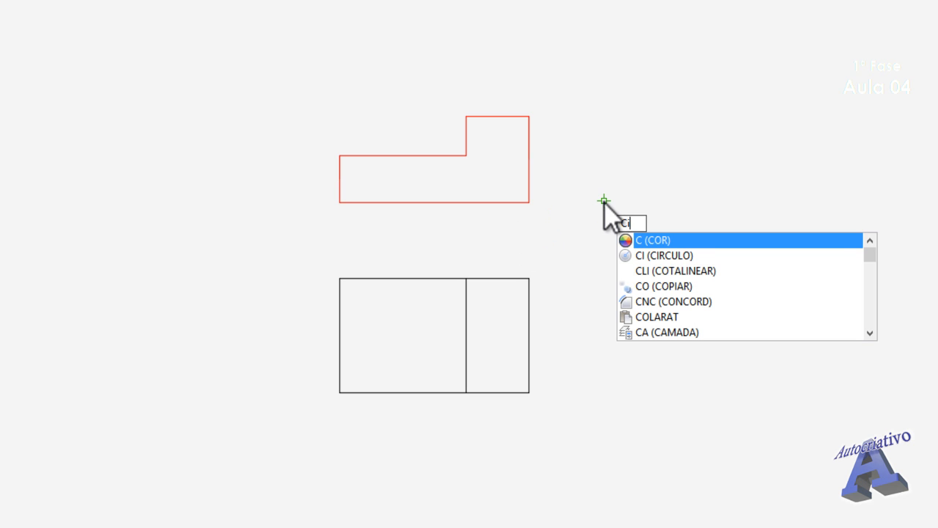
pyautogui.press('Return')
pyautogui.click(529, 203)
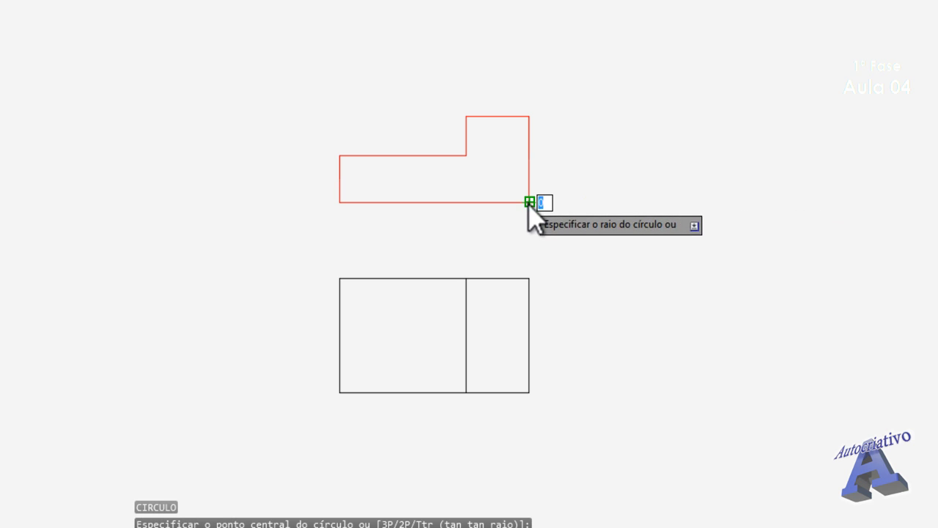
pyautogui.click(530, 278)
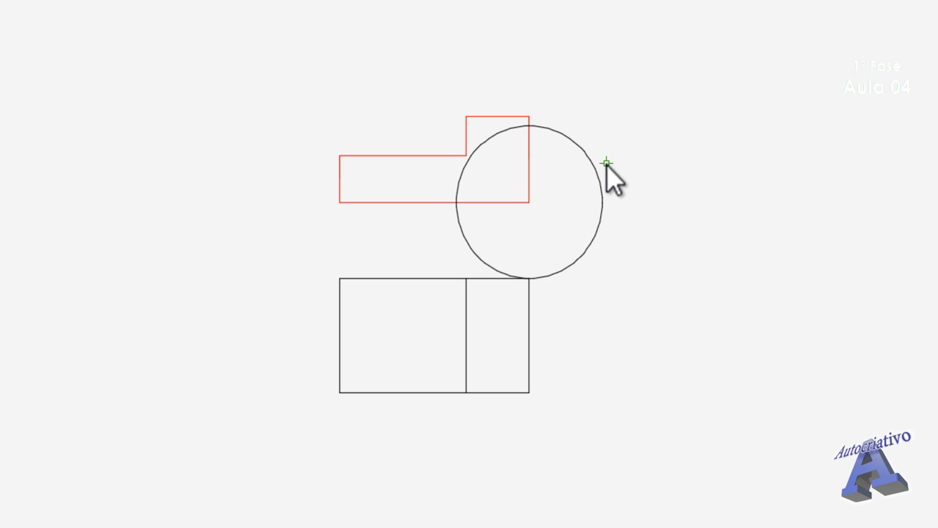
# Draw a horizontal line to the right from the circle's right quadrant, level with the red profile's base
pyautogui.write('l')
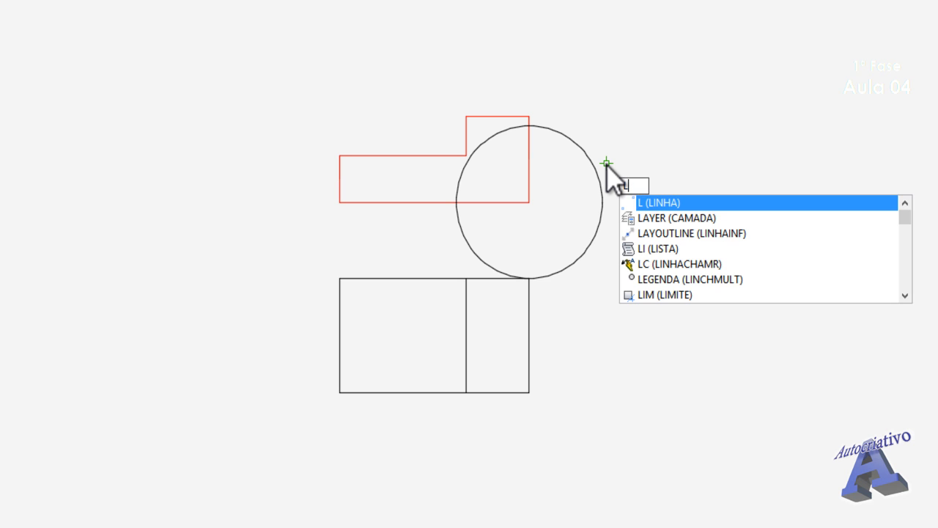
pyautogui.press('Return')
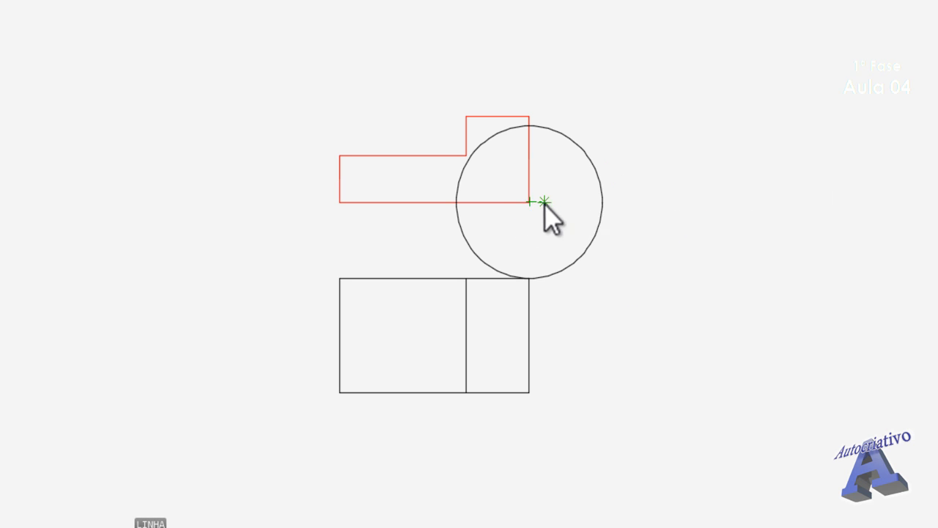
pyautogui.click(601, 200)
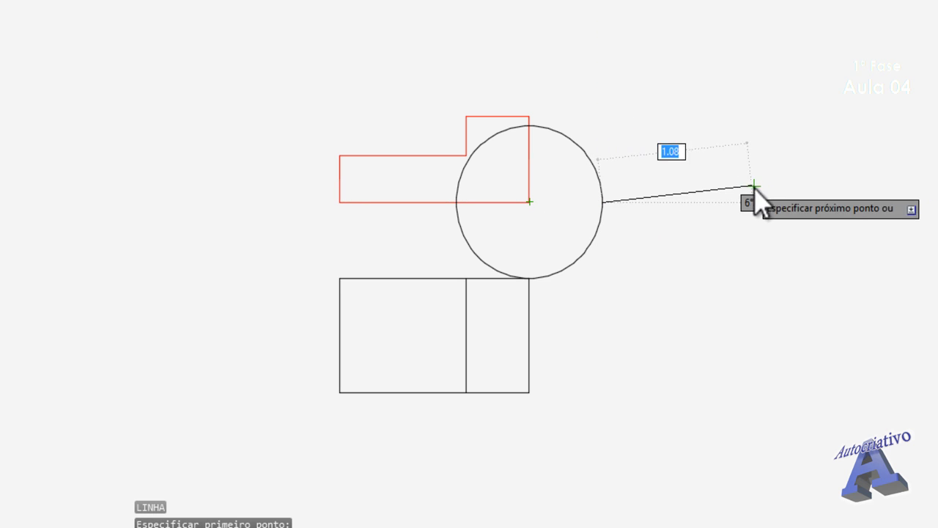
pyautogui.click(824, 202)
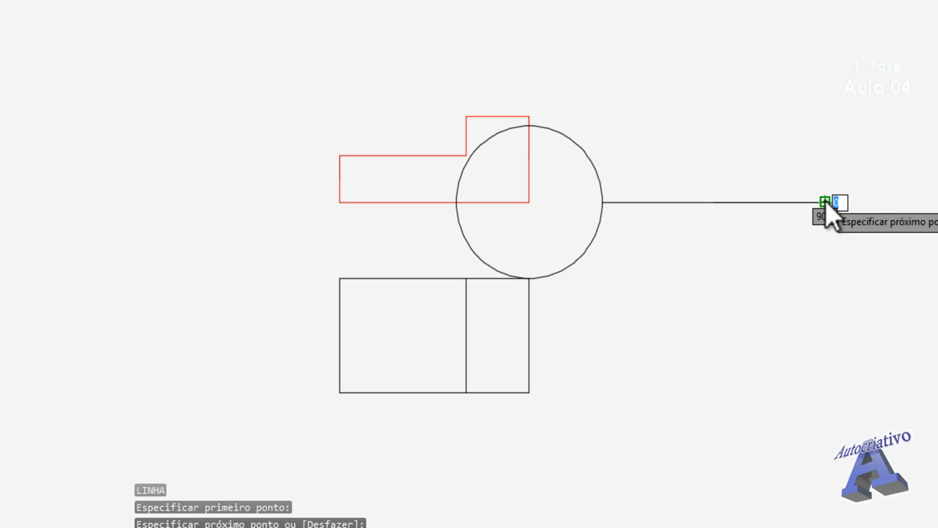
pyautogui.press('Return')
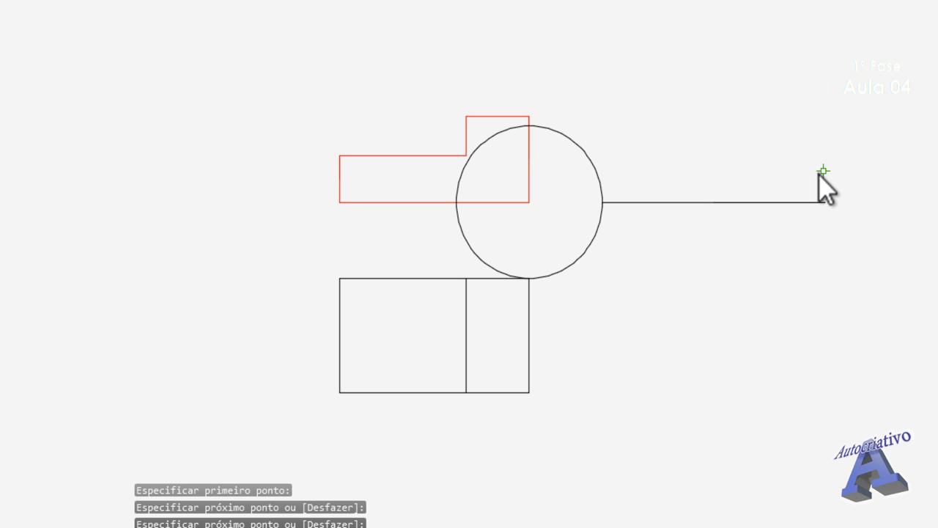
# Delete the auxiliary circle between the red profile and the rectangle
pyautogui.click(589, 236)
pyautogui.click(605, 256)
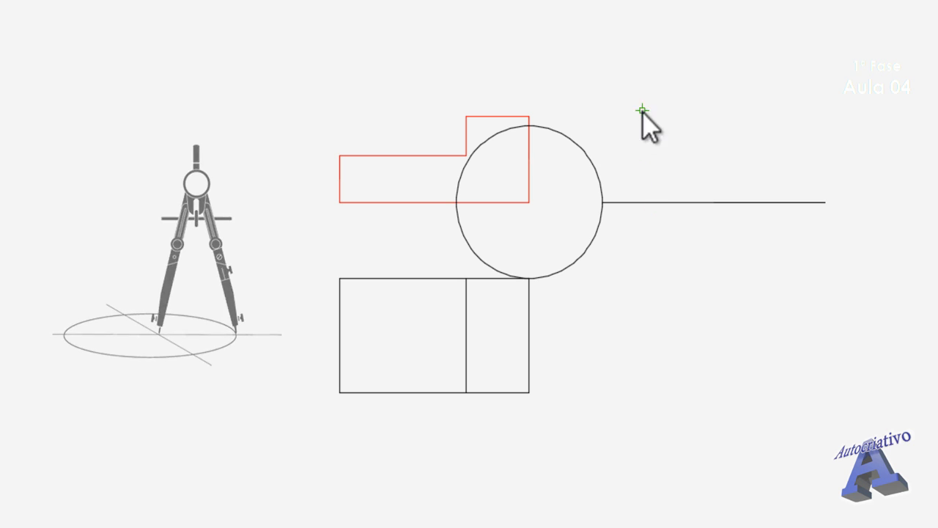
pyautogui.click(595, 279)
pyautogui.click(574, 250)
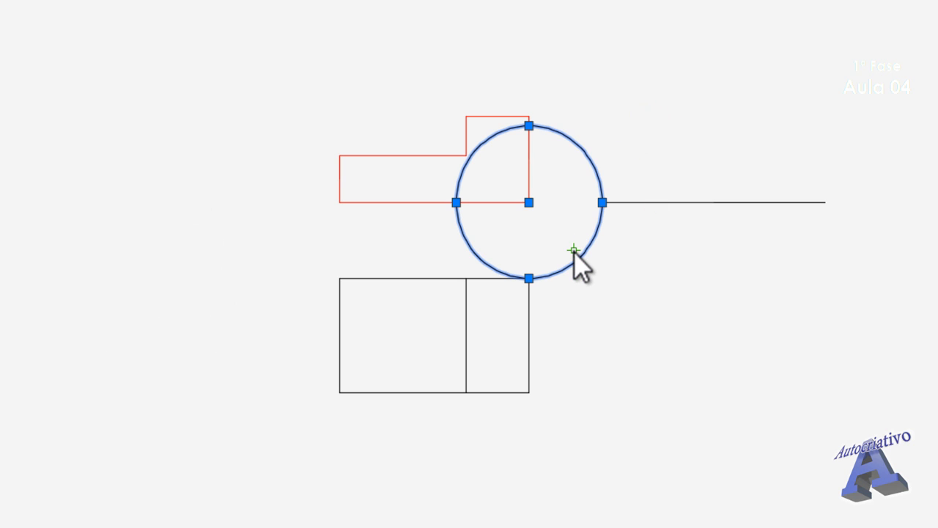
pyautogui.press('Delete')
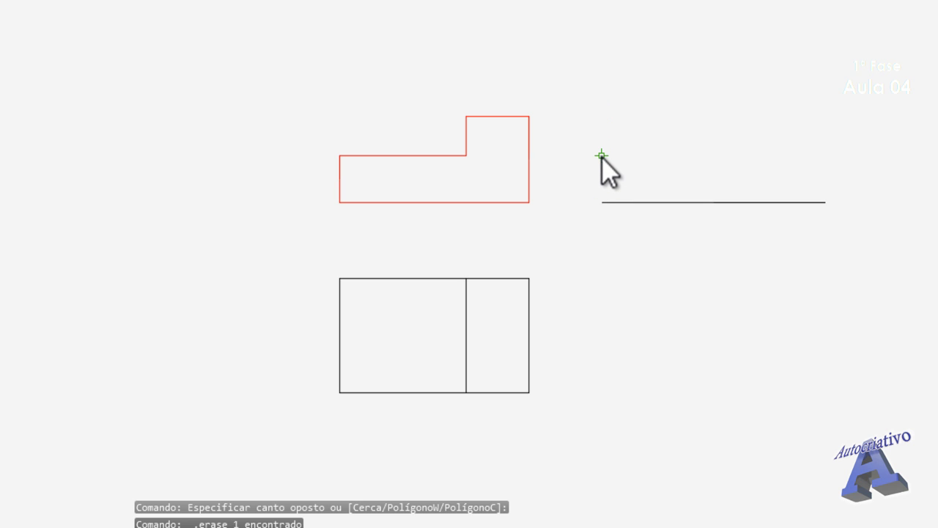
# Draw a vertical line from the horizontal line's left end up past the height of the red profile
pyautogui.write('l')
pyautogui.press('Return')
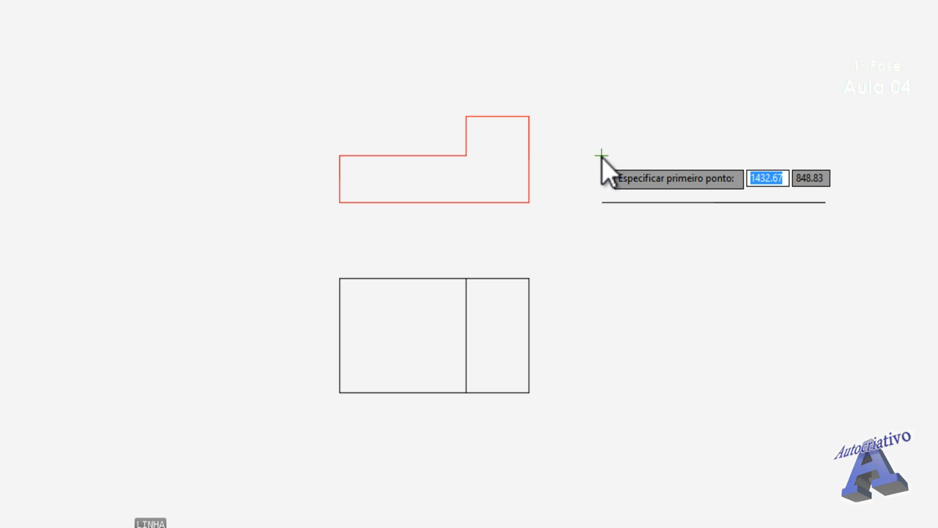
pyautogui.click(602, 202)
pyautogui.click(602, 90)
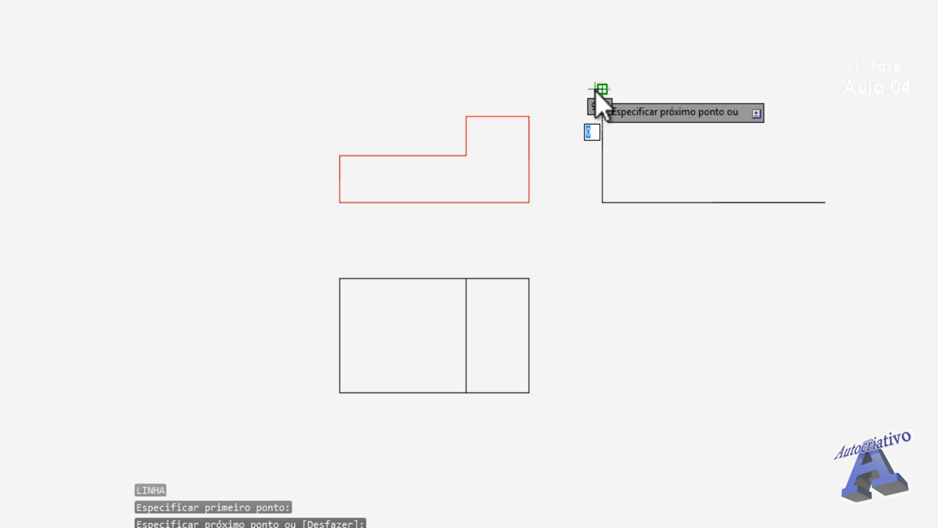
pyautogui.press('Escape')
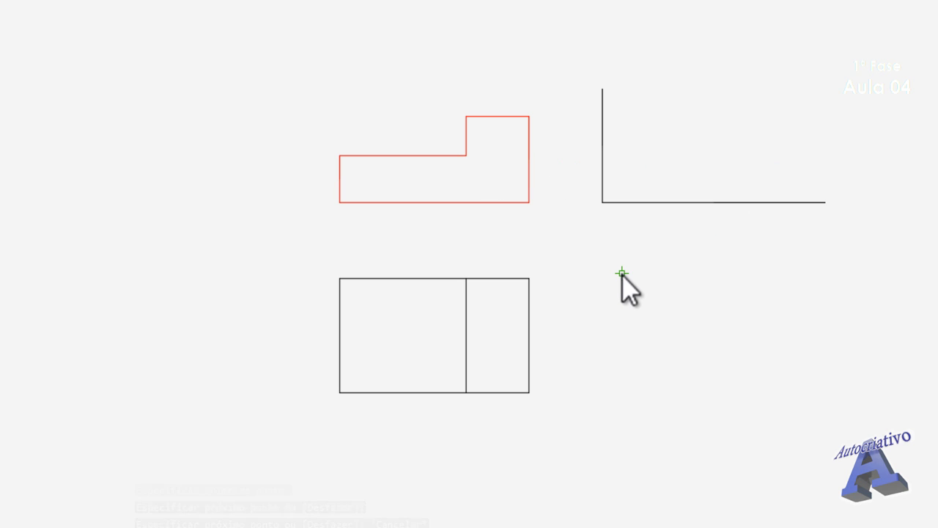
# Draw a horizontal line to the right from the vertical line, level with the red profile's lower step
pyautogui.press('Return')
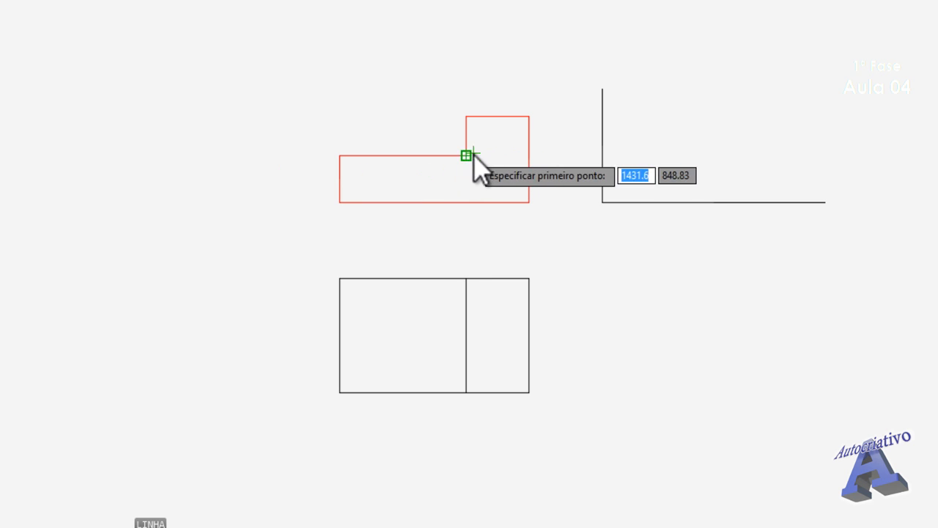
pyautogui.click(602, 155)
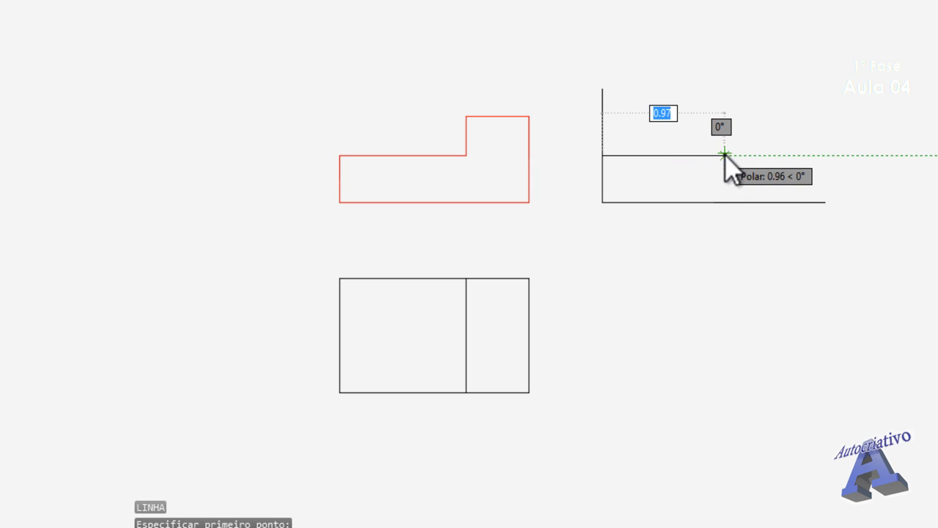
pyautogui.click(762, 155)
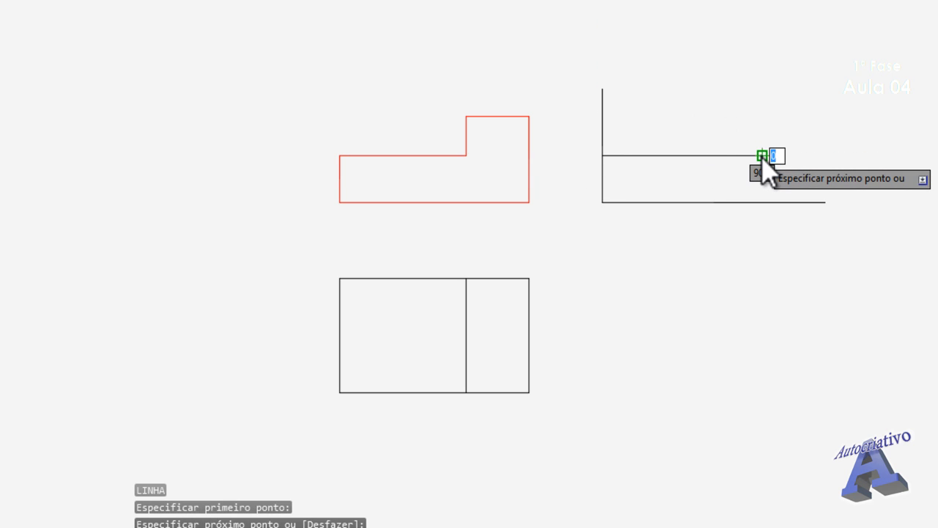
pyautogui.press('Return')
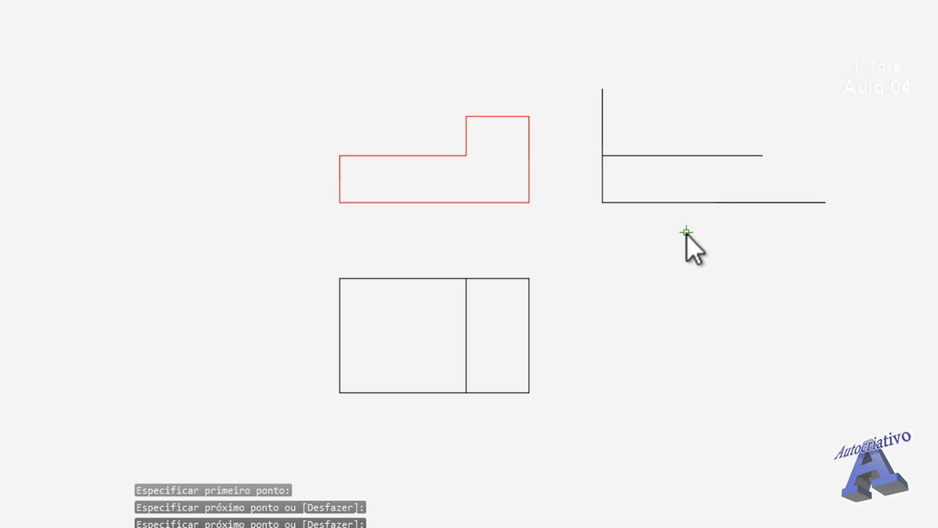
# Draw another horizontal line to the right from the vertical line, level with the red profile's top edge
pyautogui.write('l')
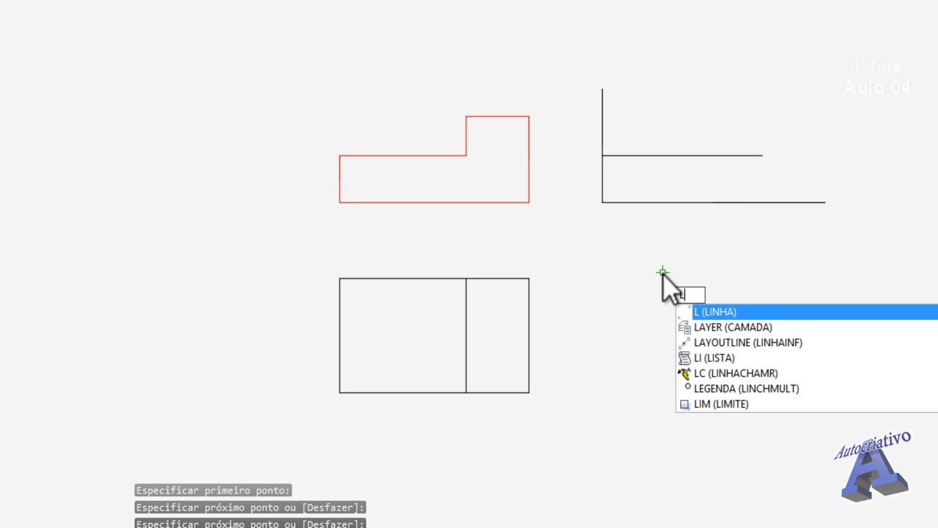
pyautogui.press('Return')
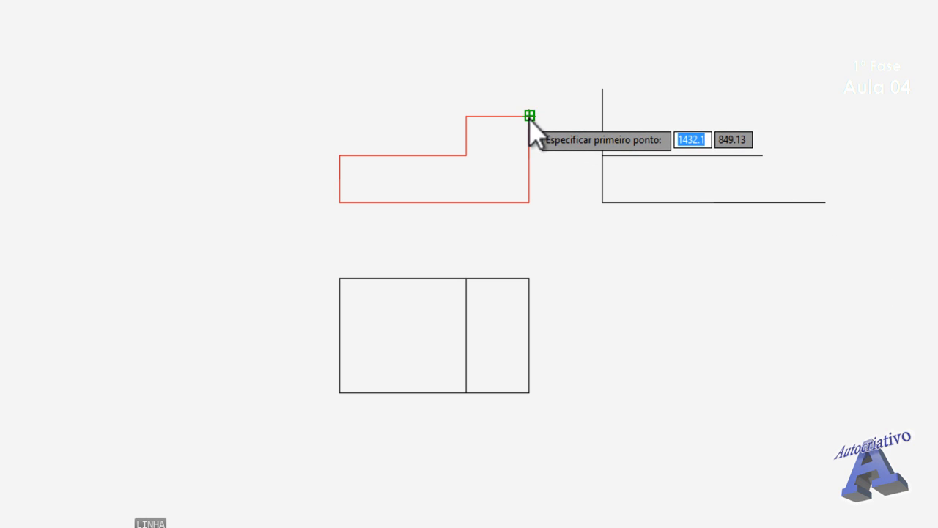
pyautogui.click(602, 116)
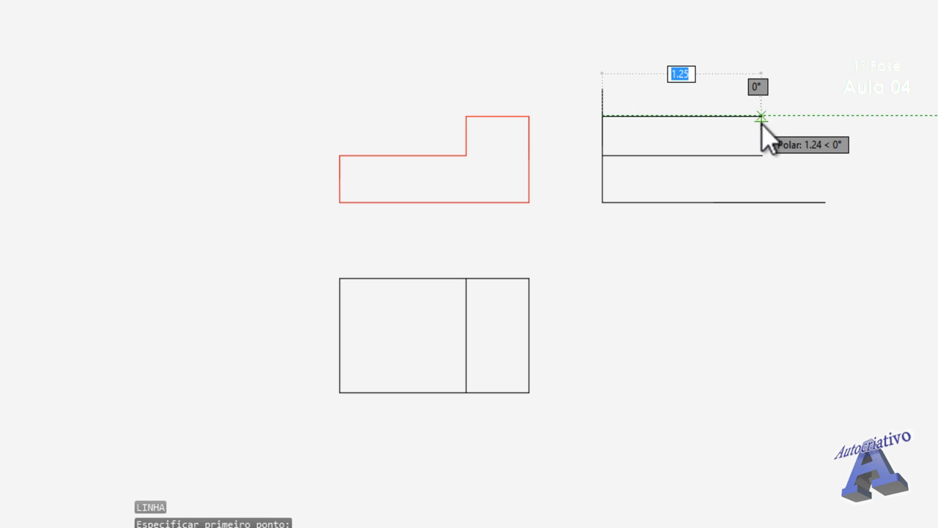
pyautogui.click(785, 116)
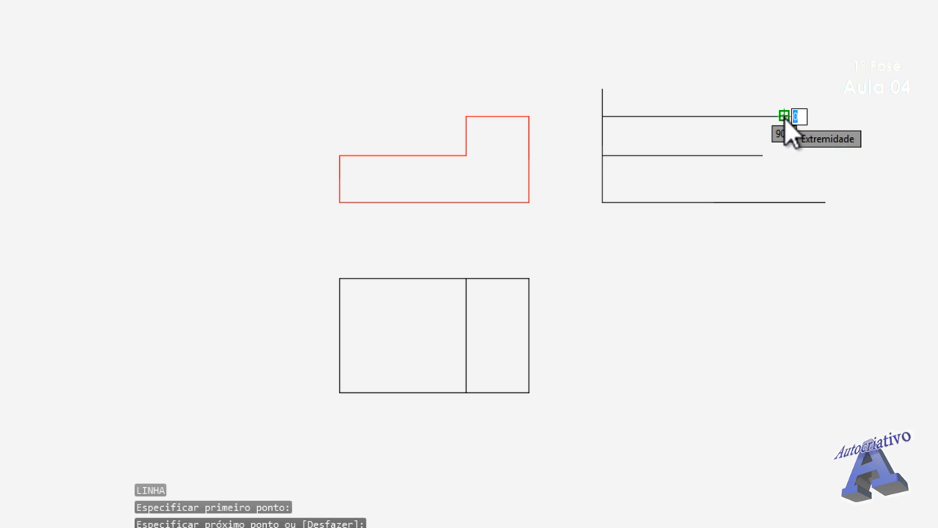
pyautogui.click(784, 116)
pyautogui.press('Return')
# Stretch the vertical line's upper endpoint down to the left end of the top horizontal line
pyautogui.click(614, 96)
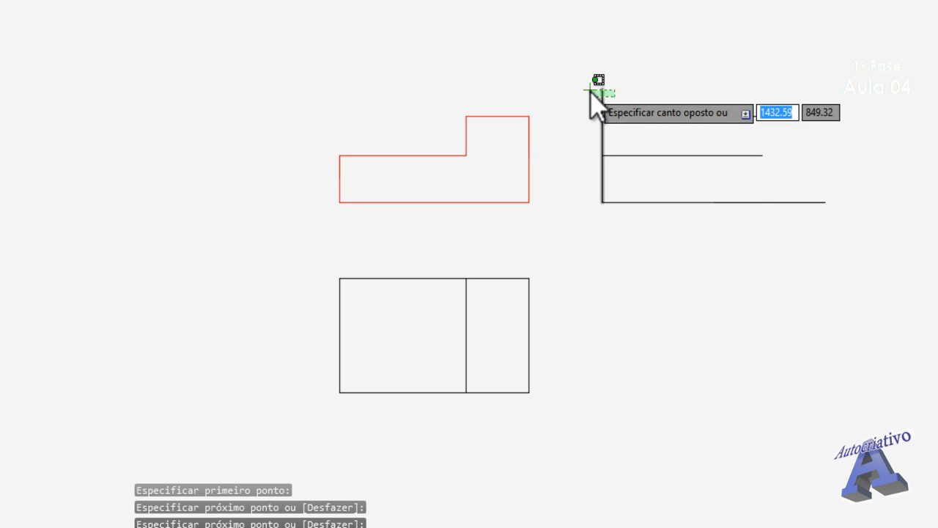
pyautogui.click(602, 88)
pyautogui.click(603, 89)
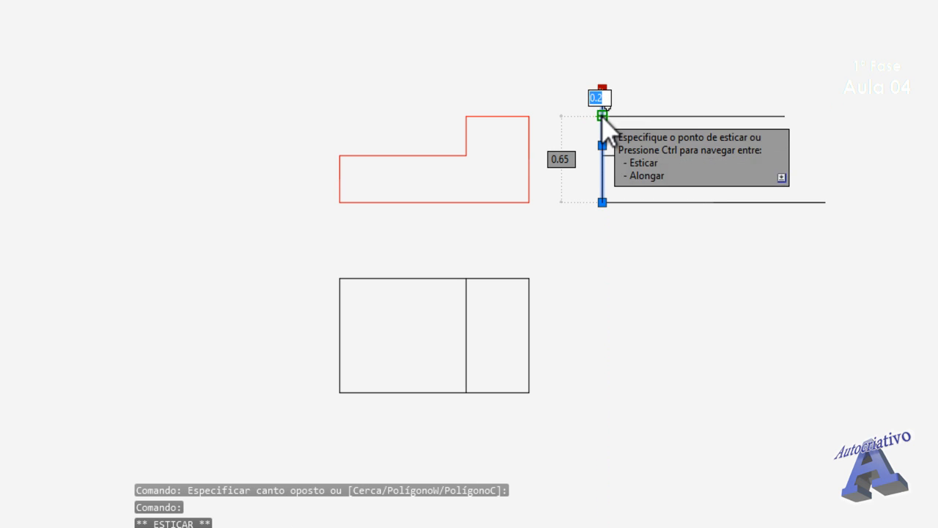
pyautogui.press('Escape')
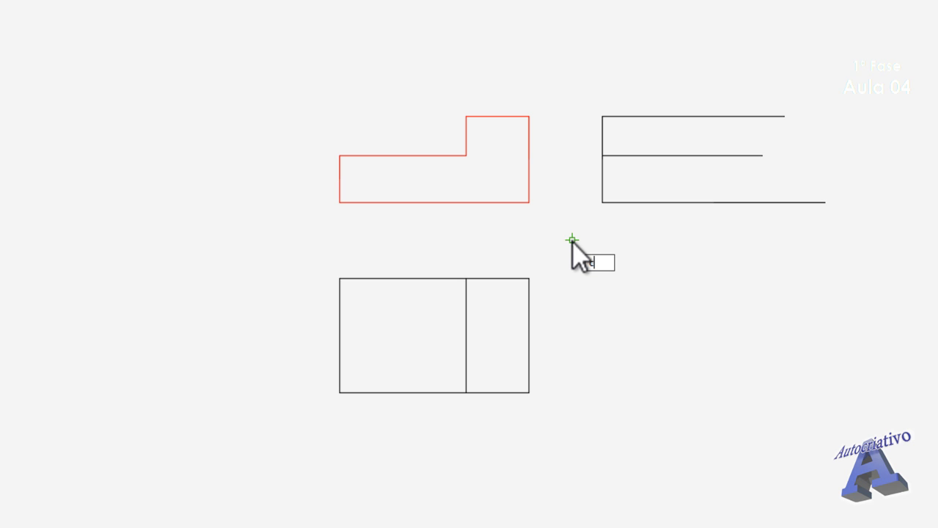
# Draw a circle centred on the red profile's lower-right corner, with its radius reaching the rectangle's lower-right corner
pyautogui.press('Return')
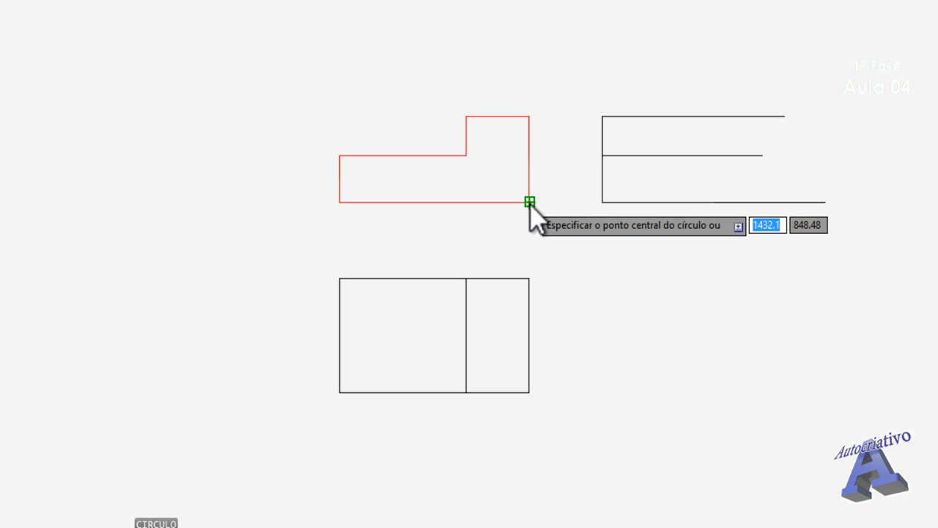
pyautogui.click(529, 201)
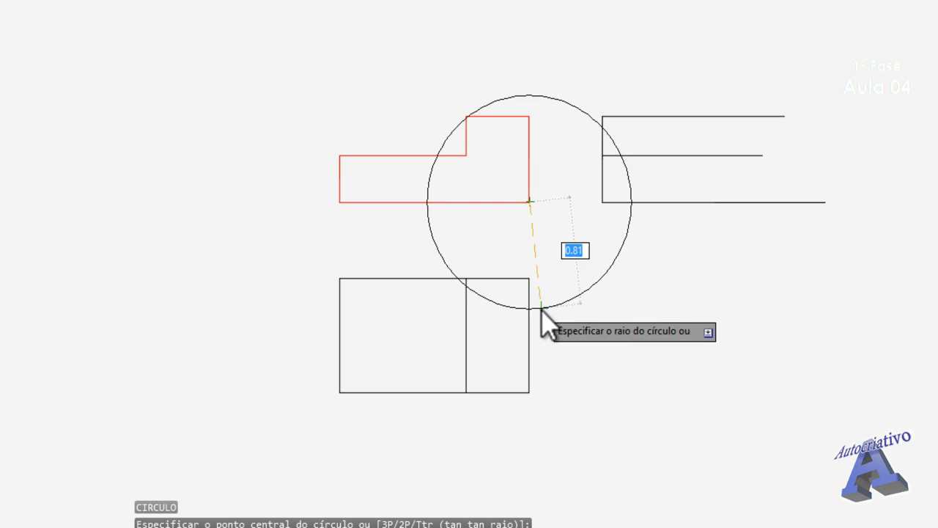
pyautogui.click(529, 393)
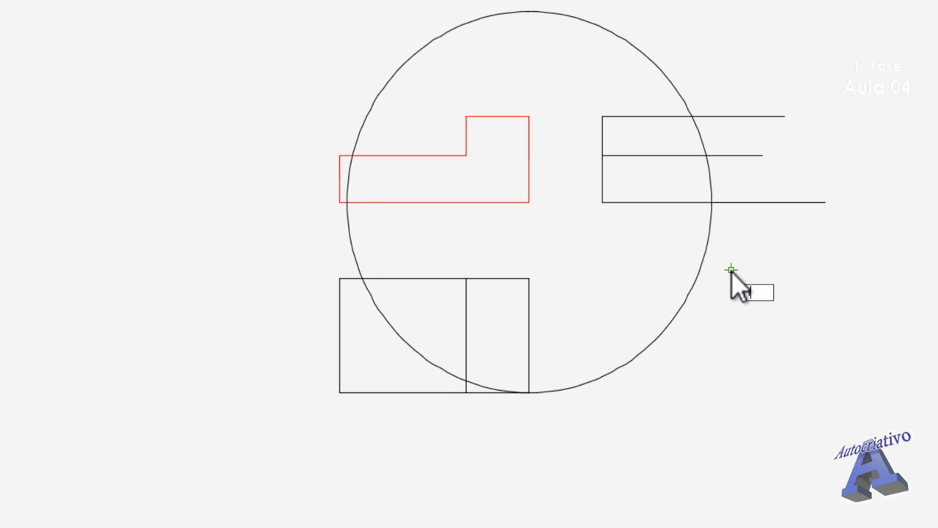
# Draw a vertical line from the large circle's right quadrant up to the top horizontal line of the side view
pyautogui.write('l')
pyautogui.press('Return')
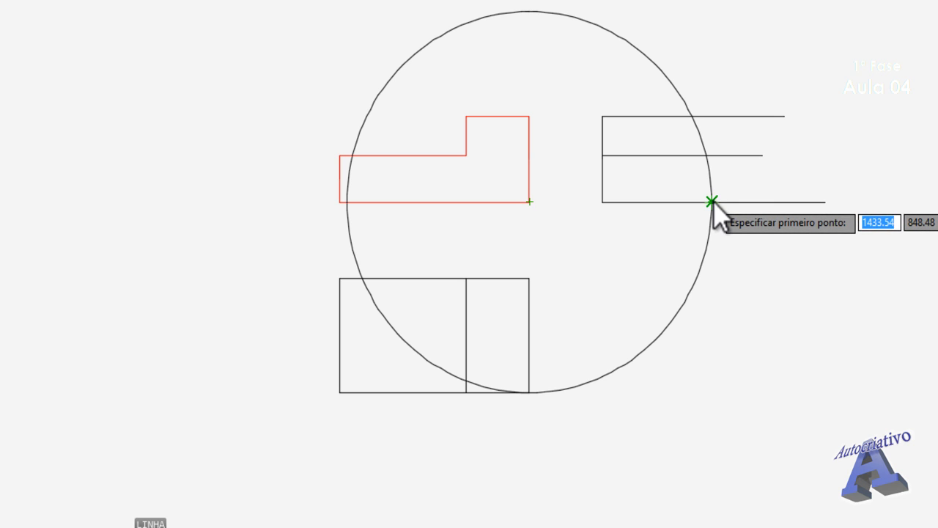
pyautogui.click(712, 116)
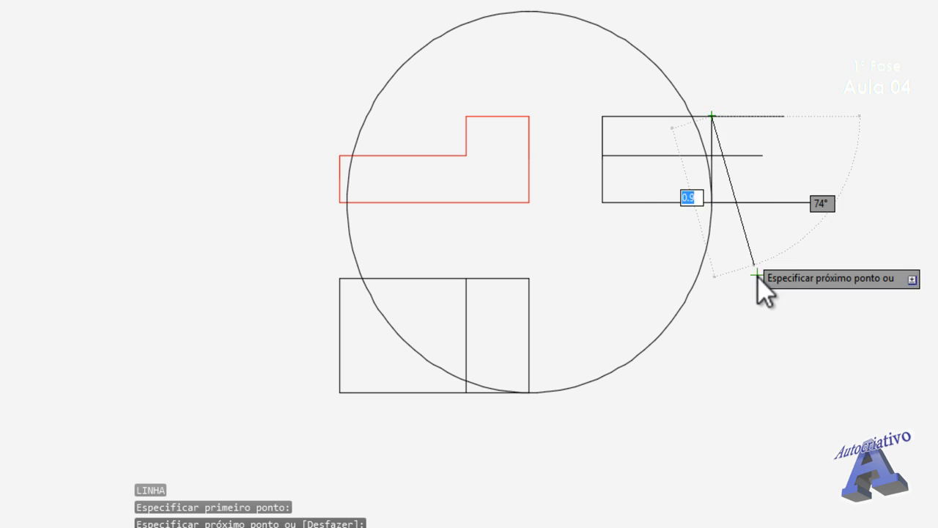
pyautogui.press('Escape')
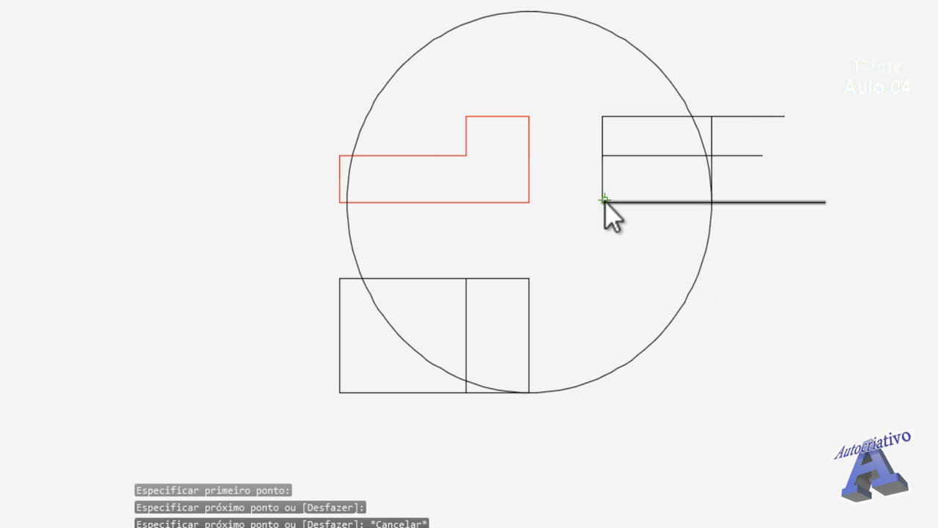